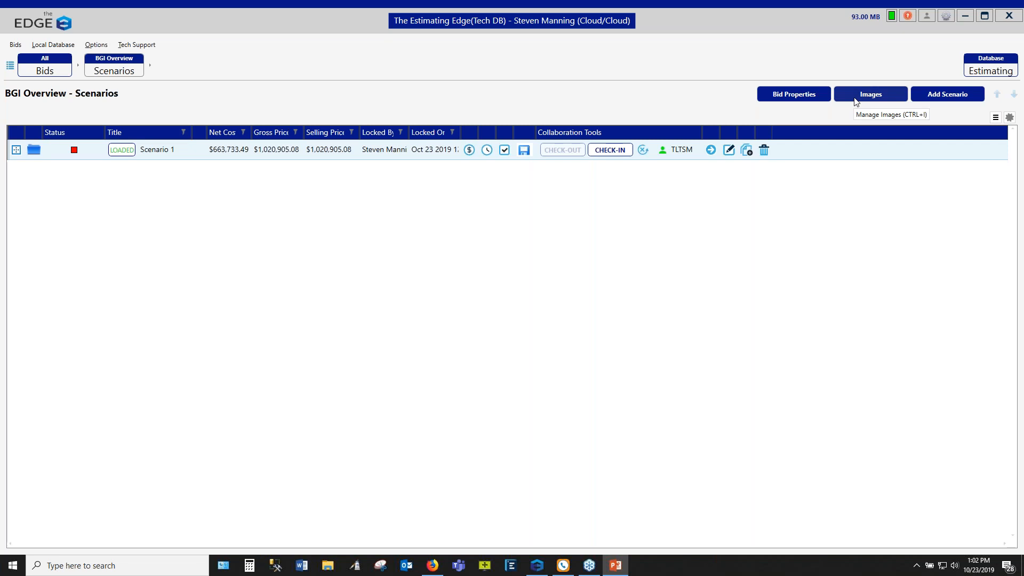
- Look through Scenario 1's section list and return to the BGI Overview scenarios
left_click(713, 150)
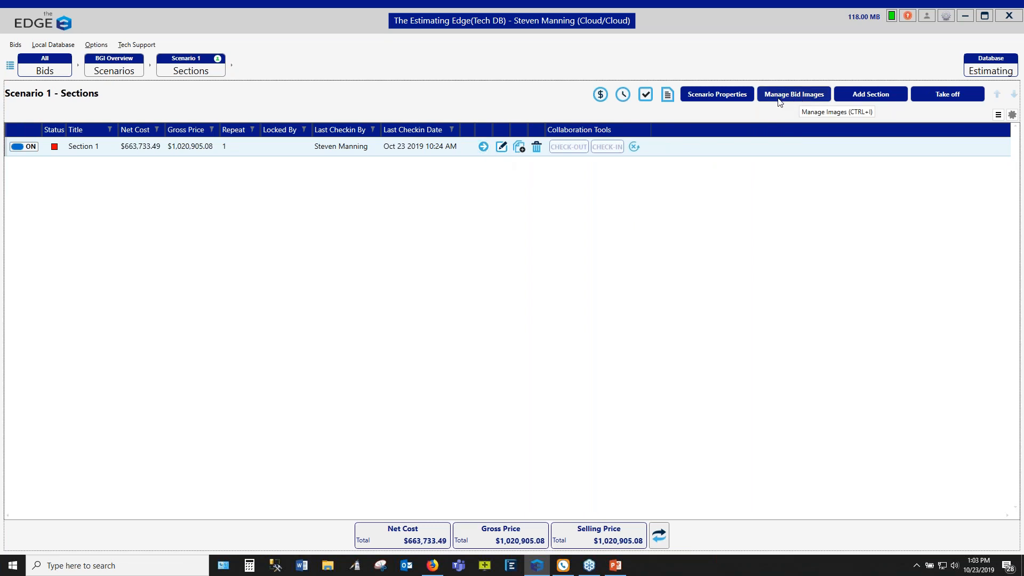
left_click(483, 147)
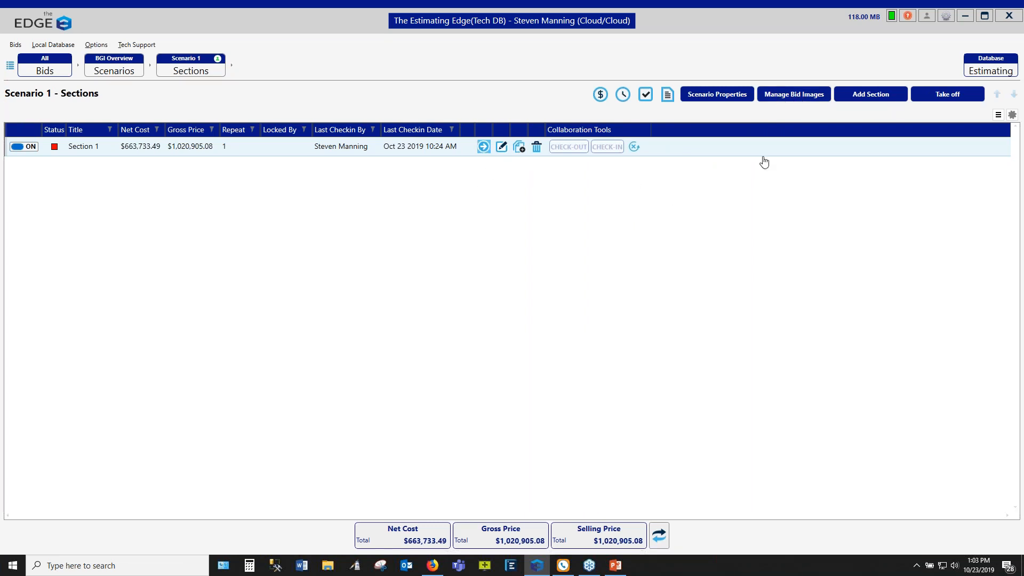
left_click(94, 70)
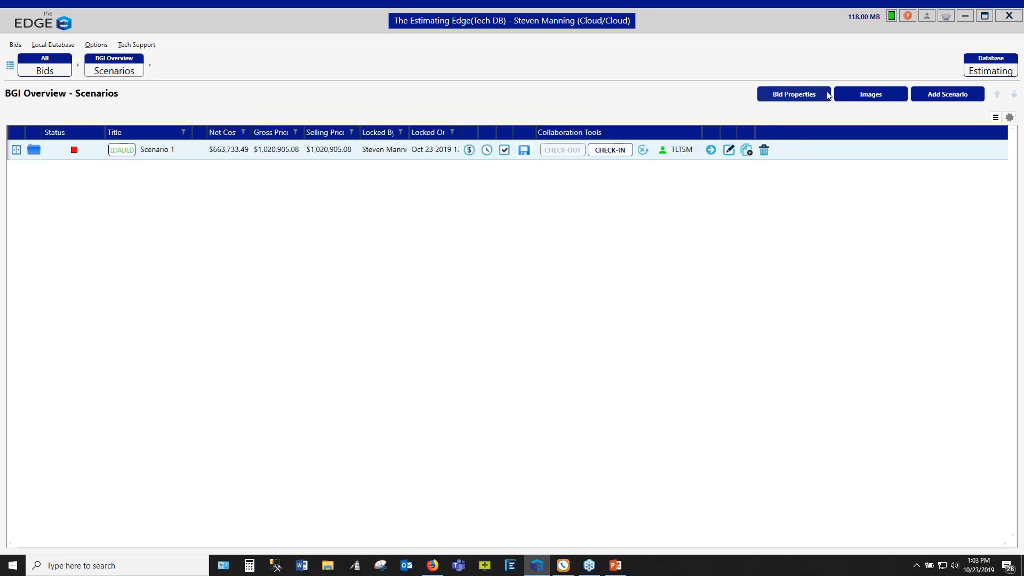
- Start adding images to the BGI Overview bid and browse to the BGI folder on the Desktop
left_click(867, 96)
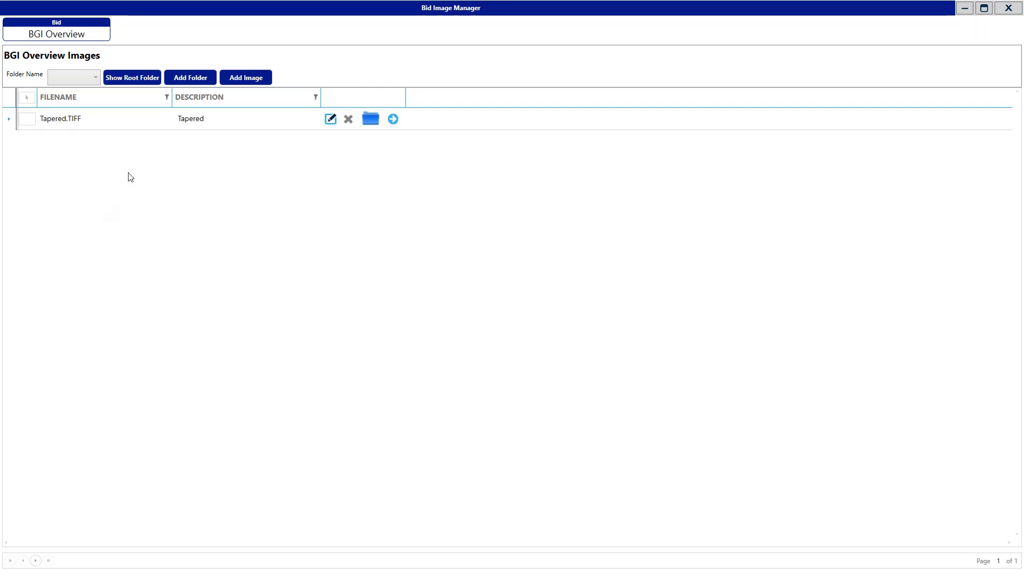
left_click(247, 78)
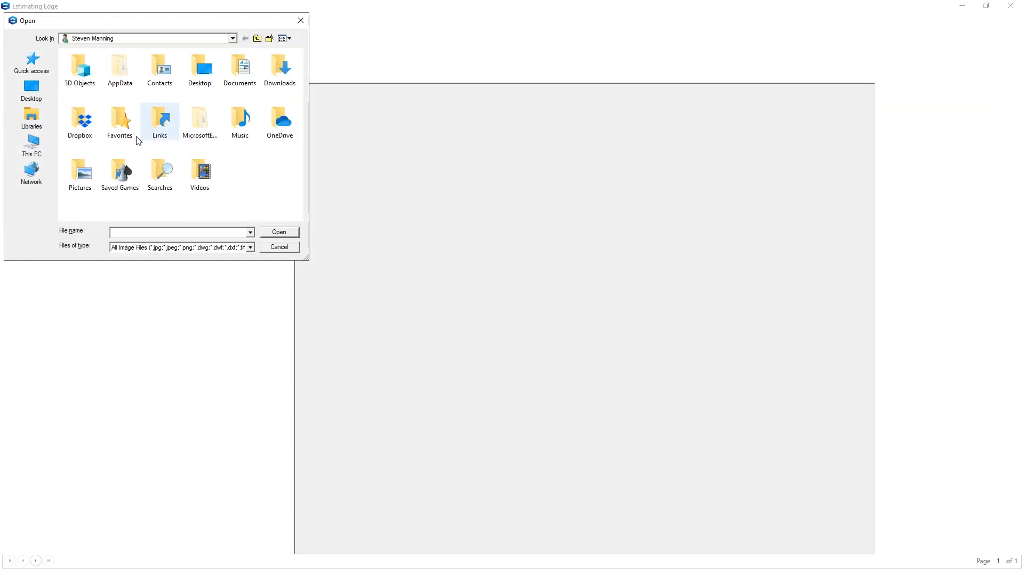
left_click(33, 151)
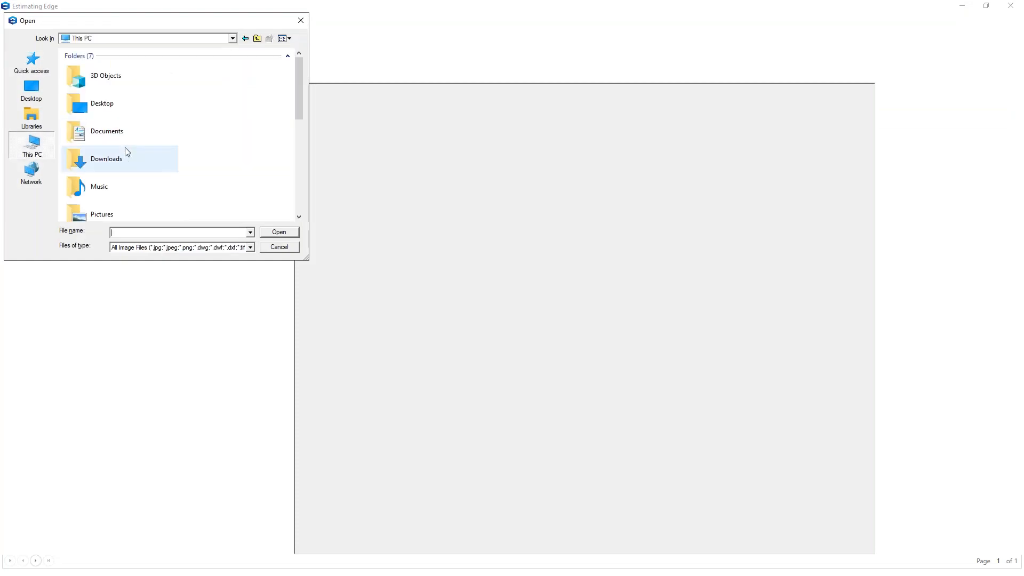
double_click(109, 111)
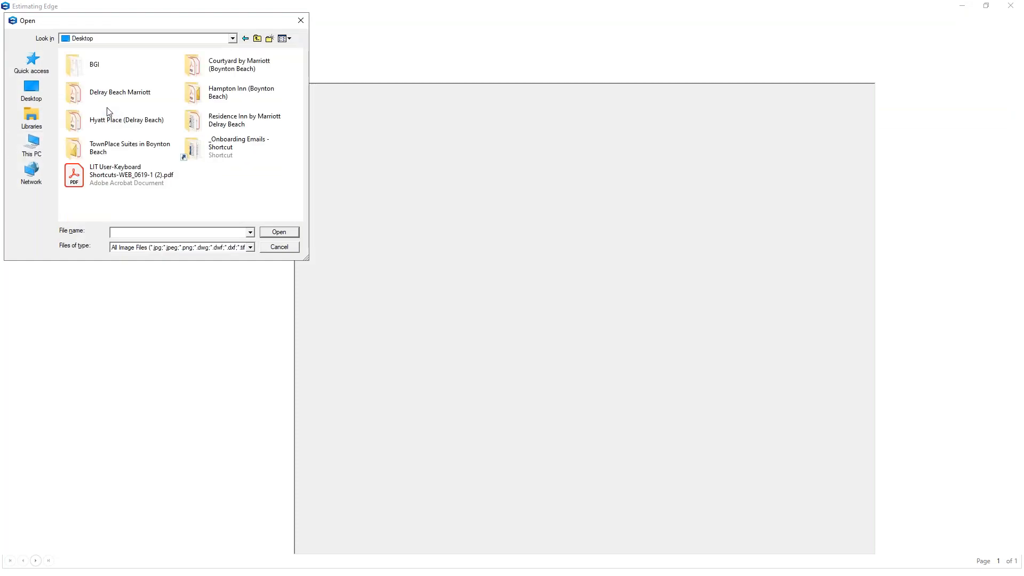
double_click(108, 68)
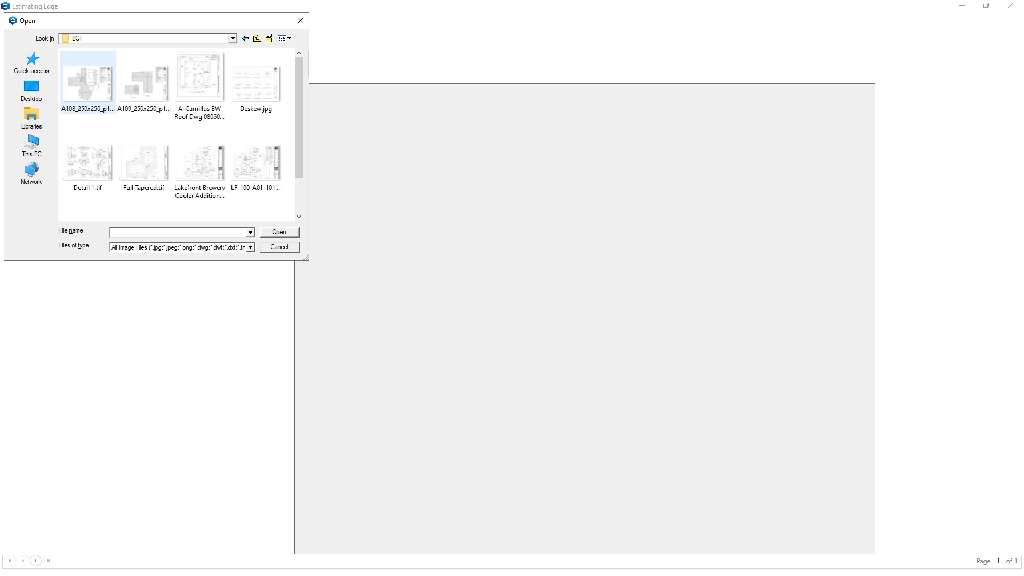
- Load every image in the BGI folder except Tapered.tif into the page summary
left_click(93, 89)
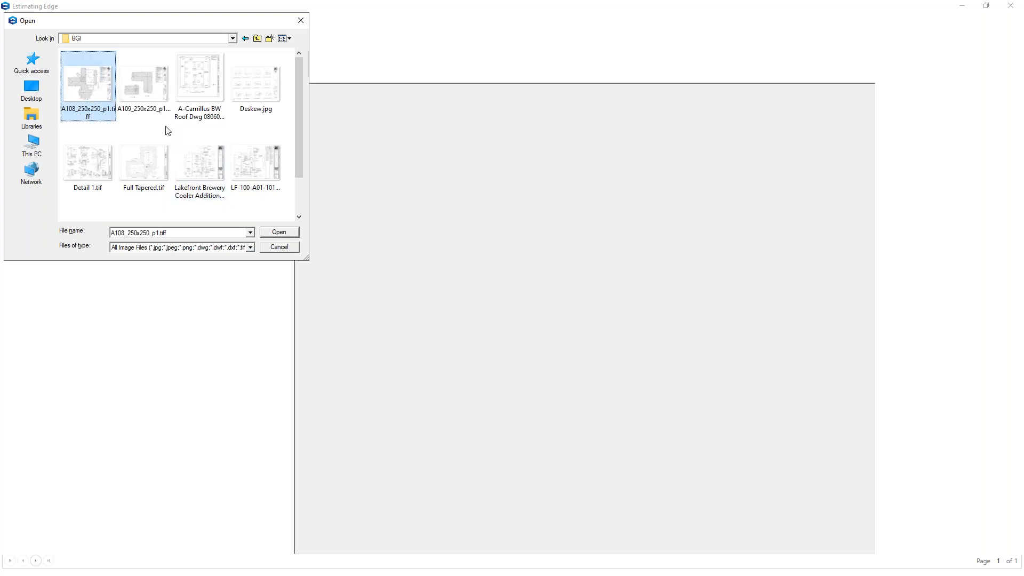
scroll(177, 150, "down", 1)
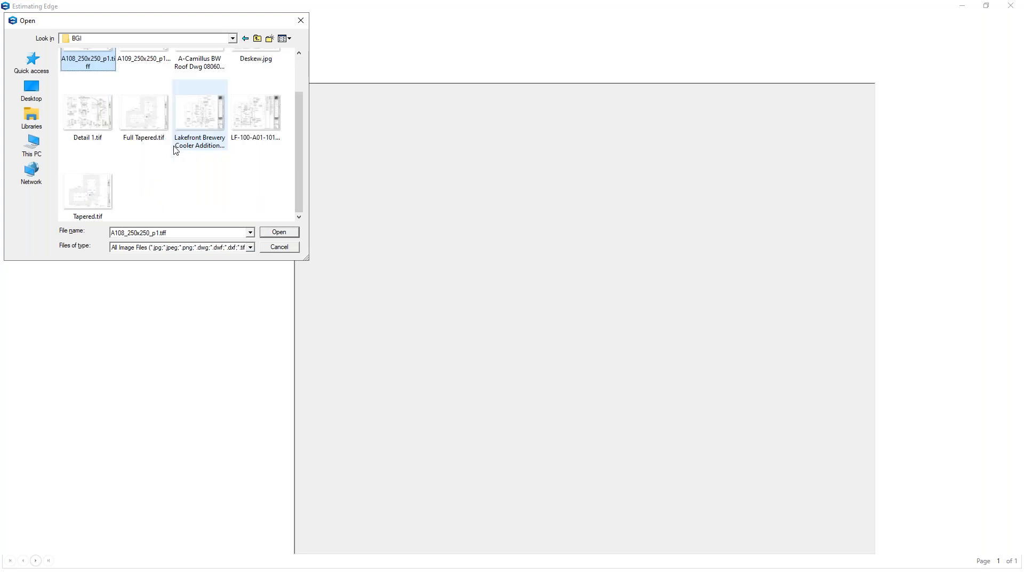
left_click(97, 191, "shift")
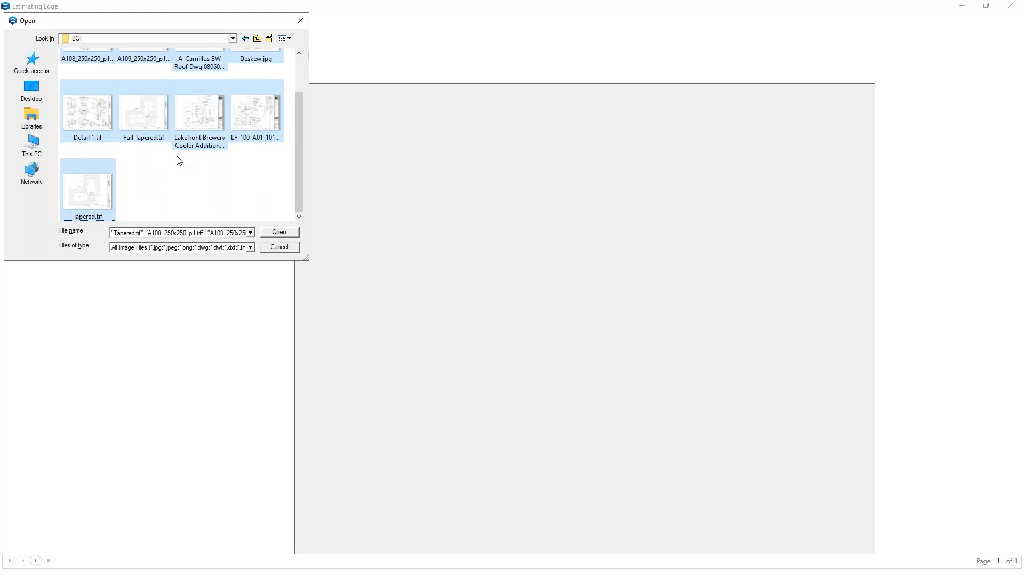
left_click(109, 190, "ctrl")
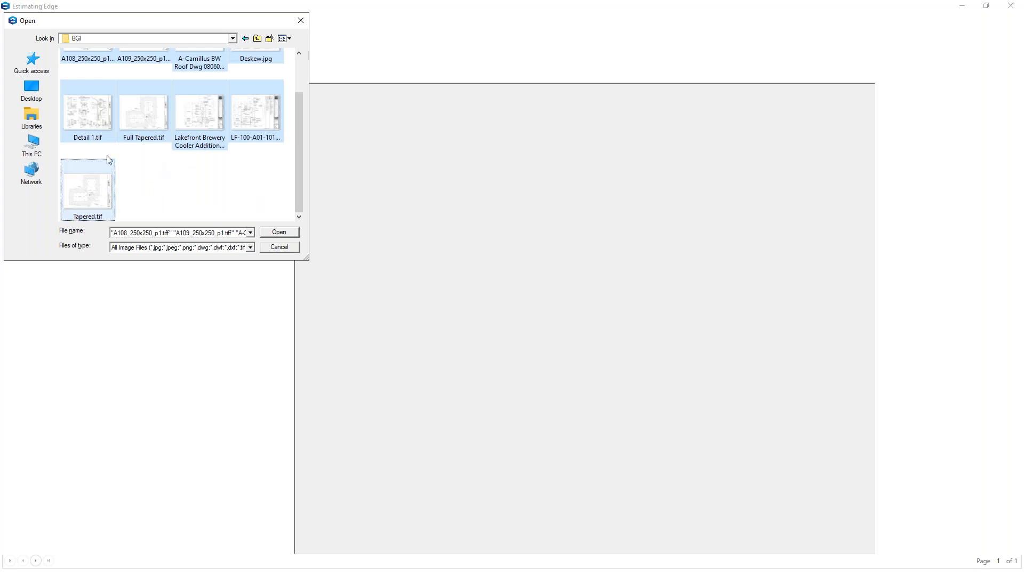
left_click(95, 112, "ctrl")
left_click(216, 106, "ctrl")
left_click(204, 113, "ctrl")
left_click(91, 117, "ctrl")
scroll(162, 185, "up", 1)
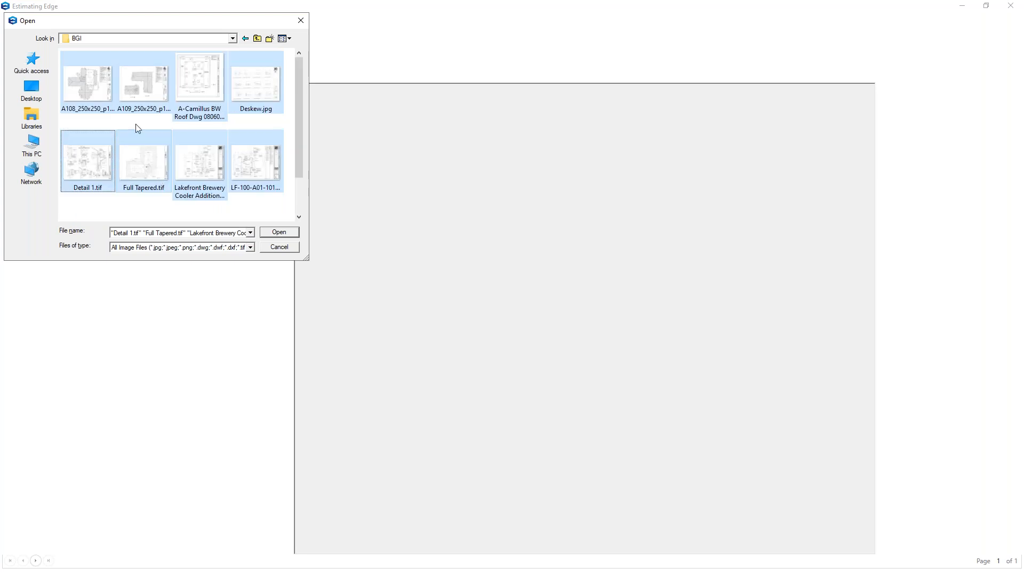
scroll(234, 208, "down", 1)
left_click(279, 232)
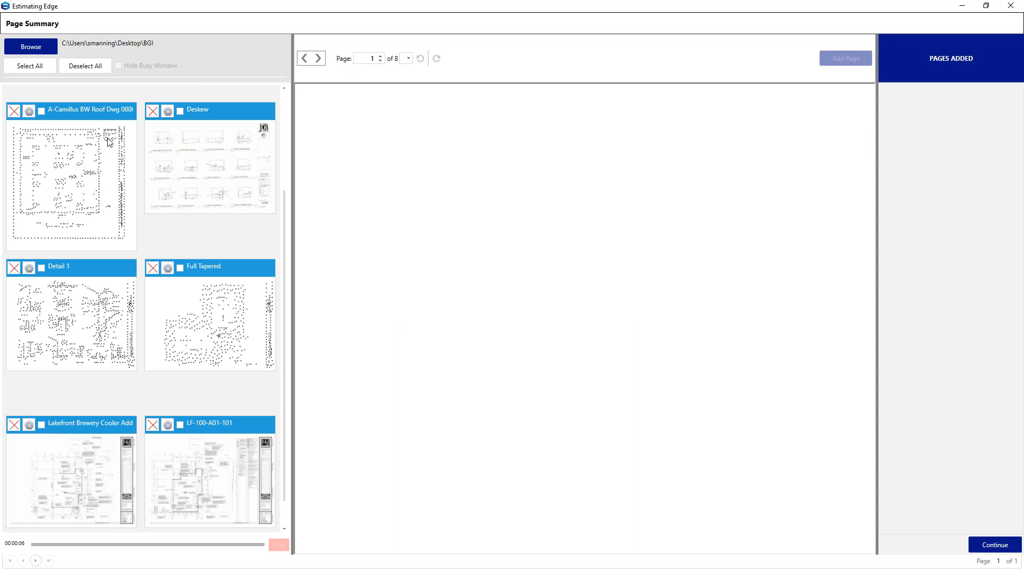
- Preview the A-Camillus BW Roof drawing and look at its bit depth and DPI quality options
left_click(69, 180)
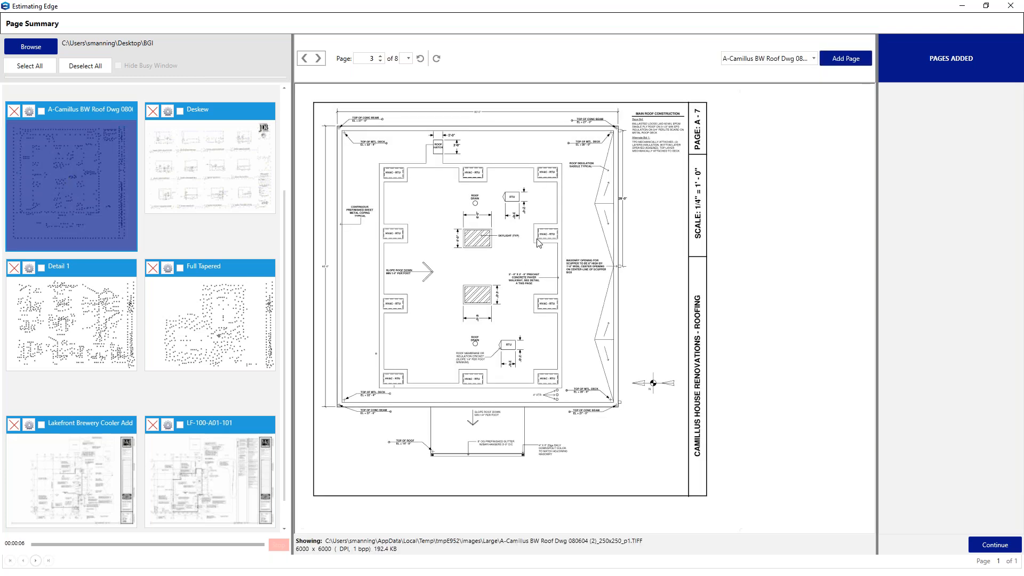
left_click(29, 112)
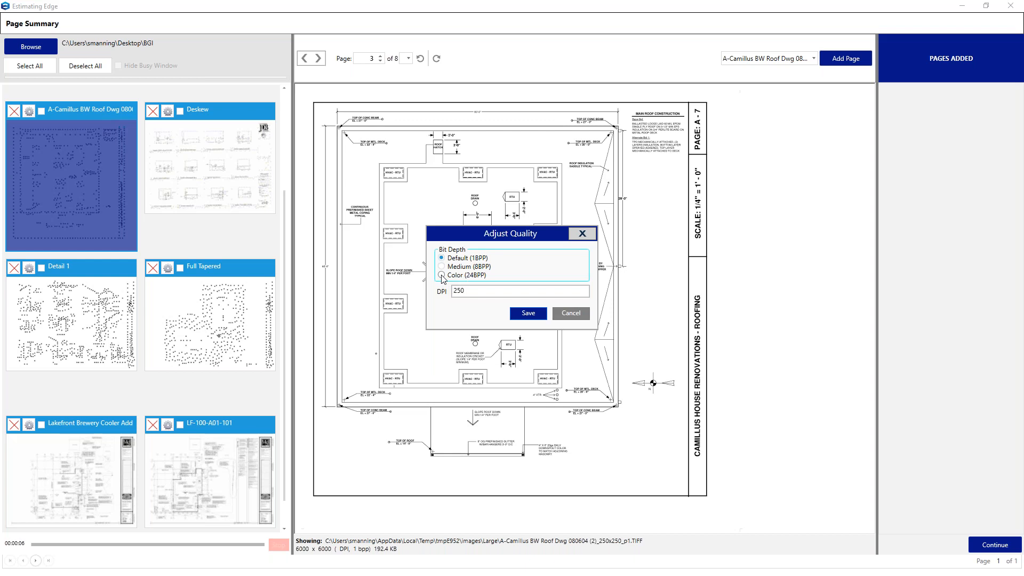
left_click(574, 315)
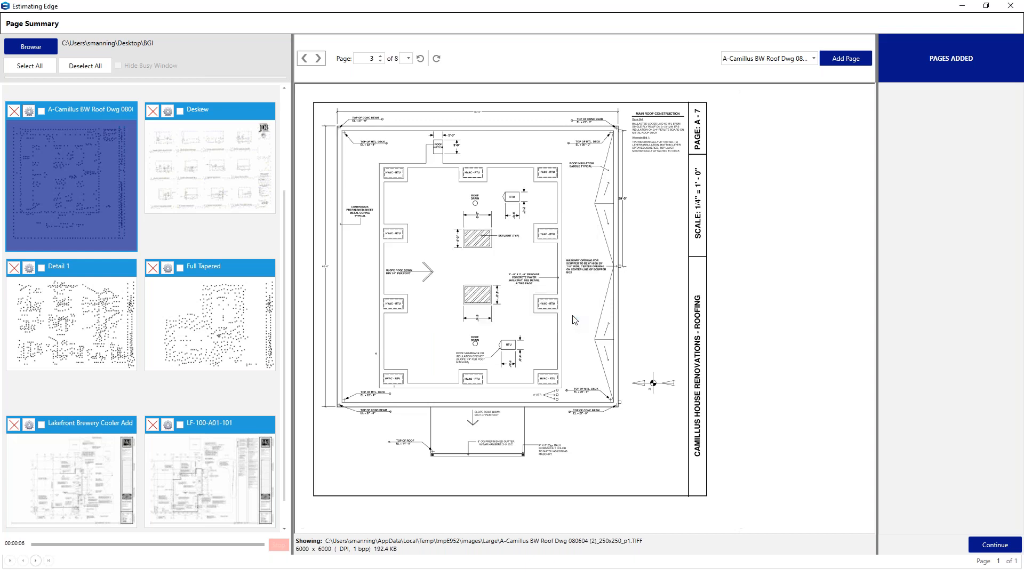
left_click(42, 111)
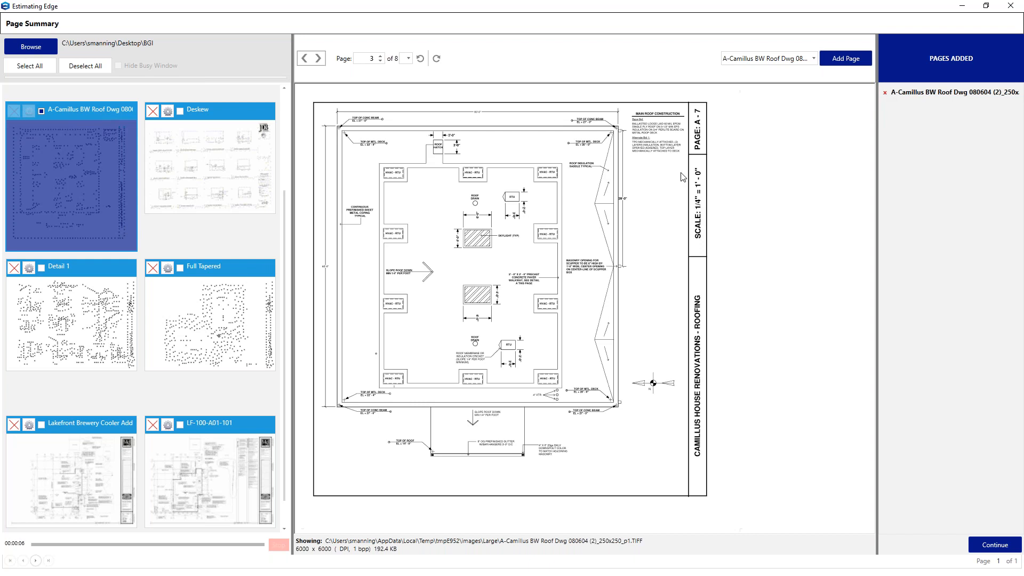
left_click(181, 111)
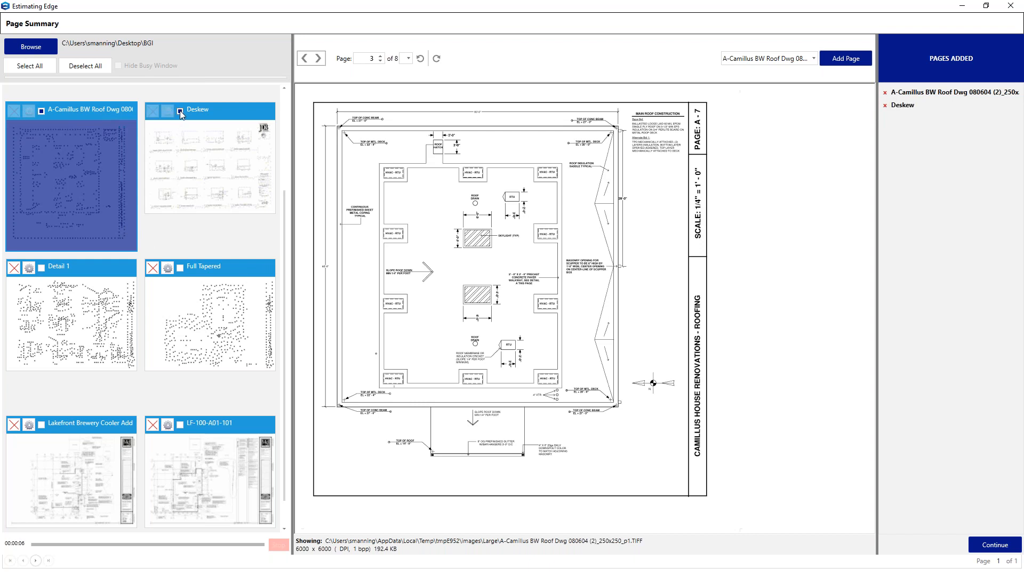
left_click(180, 111)
left_click(42, 112)
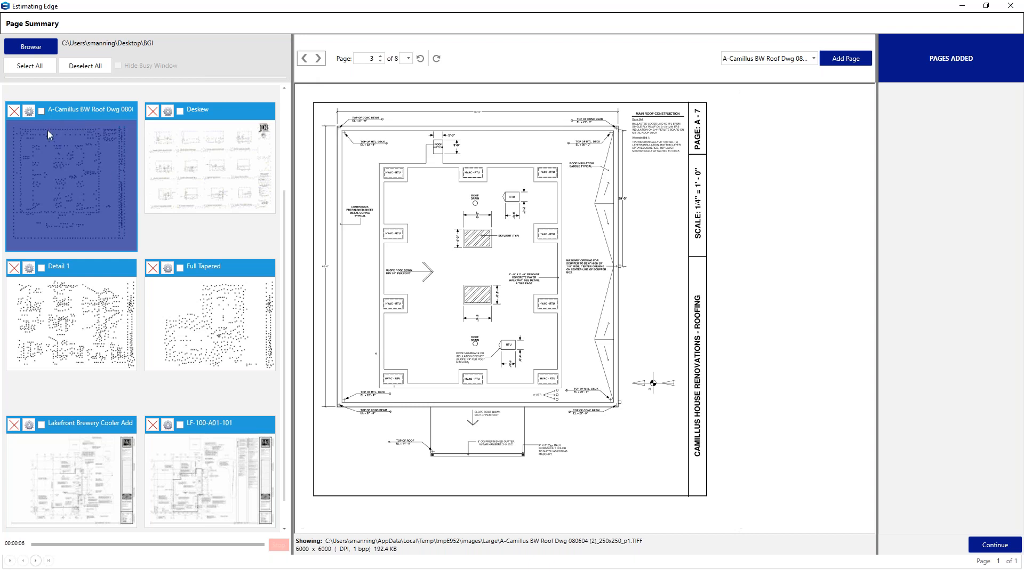
- Add all the loaded drawing pages, including the A-Camillus BW Roof drawing, to the bid's images
left_click(42, 110)
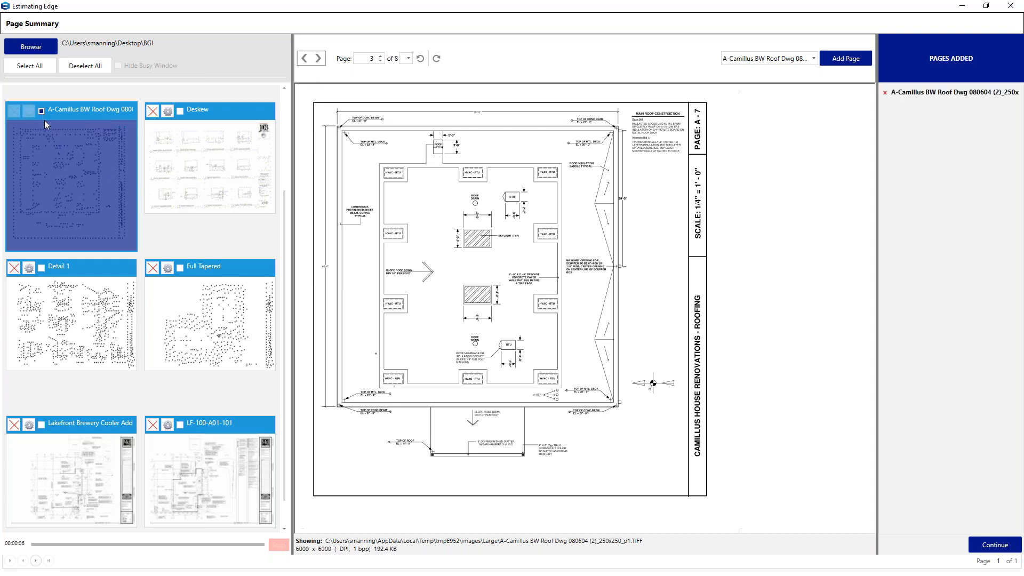
left_click(985, 546)
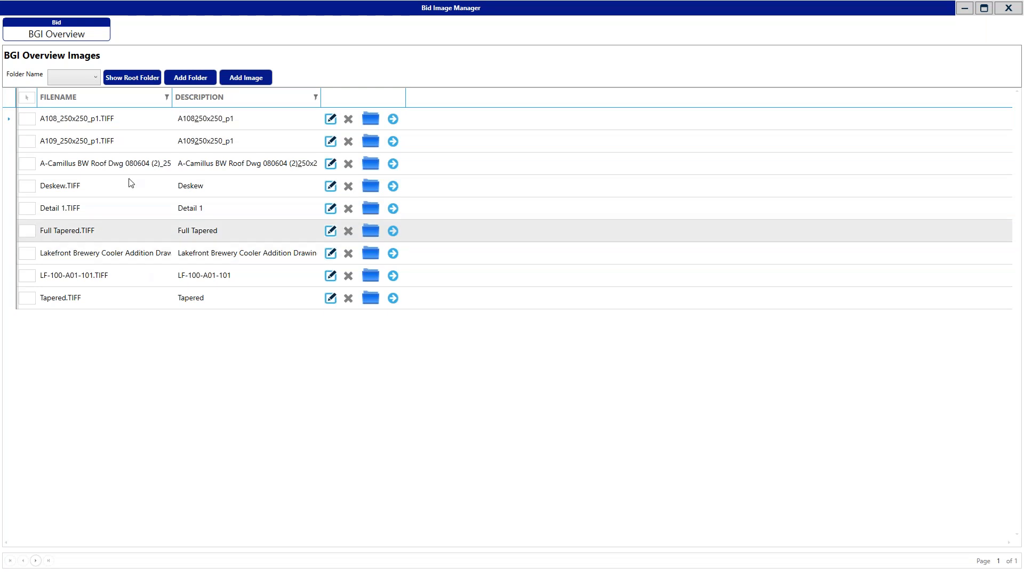
- Check the description of A108_250x250_p1.TIFF, and view the A108 and A109 roof drawings in IrfanView
left_click(331, 120)
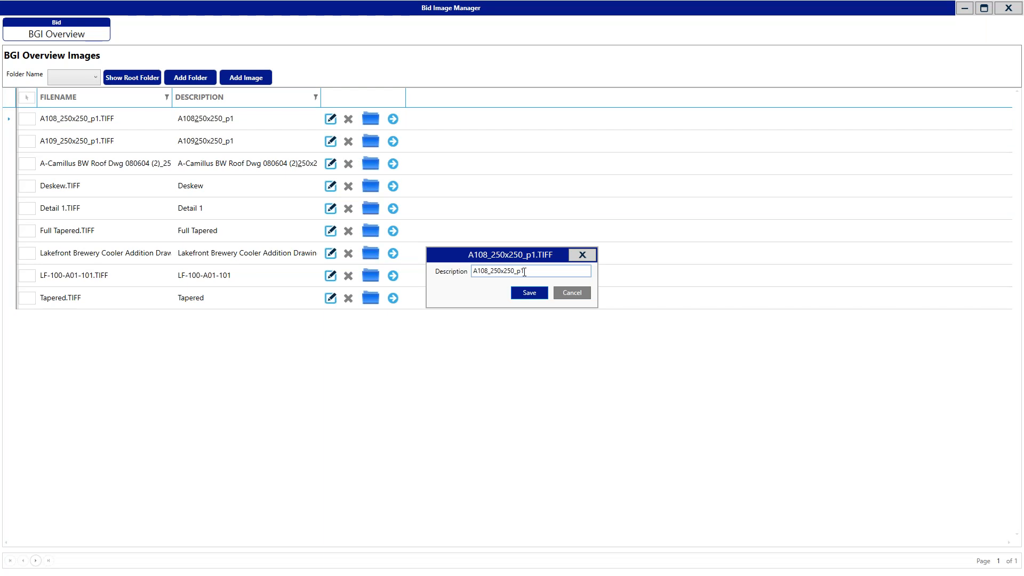
left_click(564, 289)
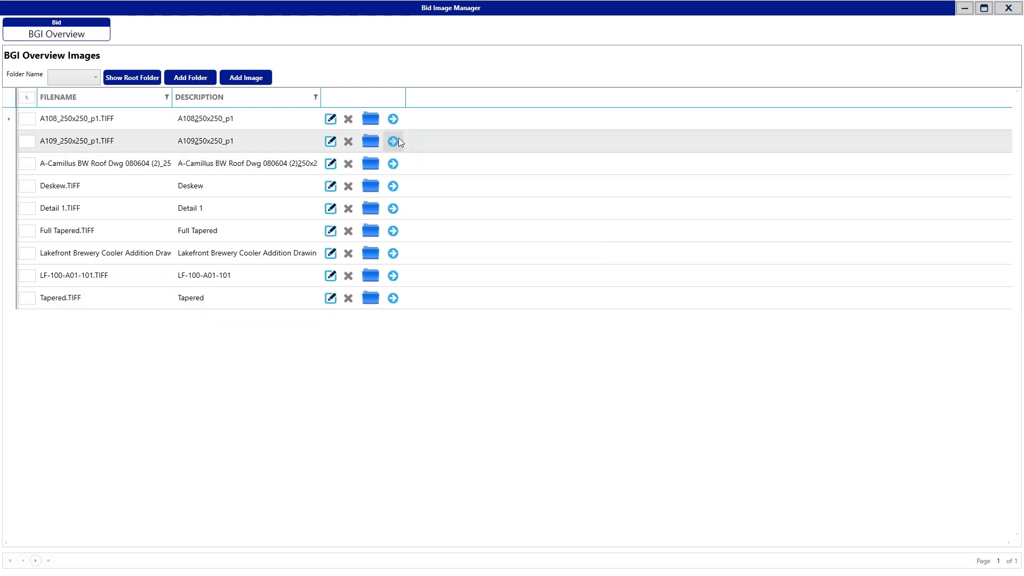
left_click(370, 120)
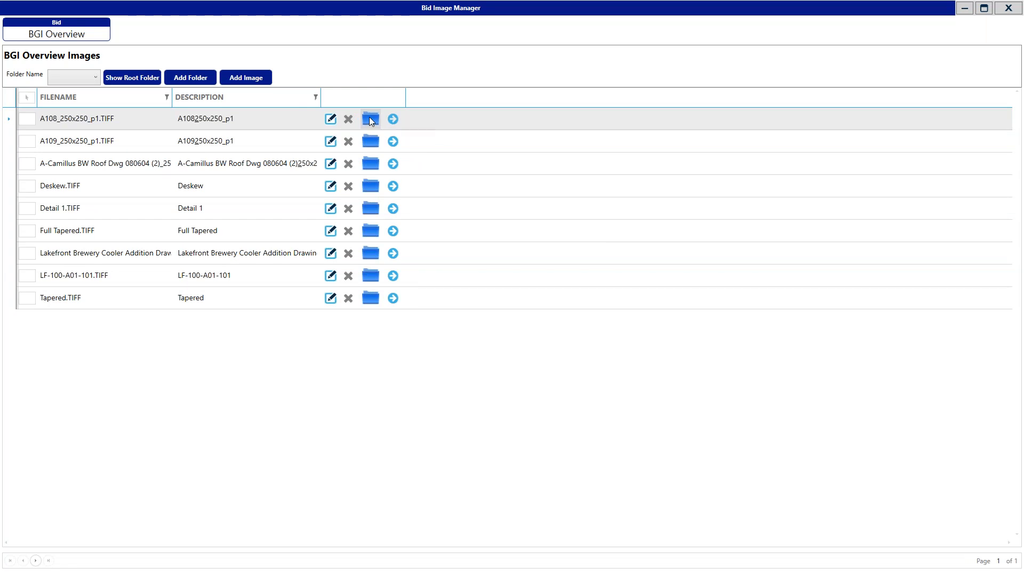
left_click_drag(581, 9, 609, 158)
left_click(370, 140)
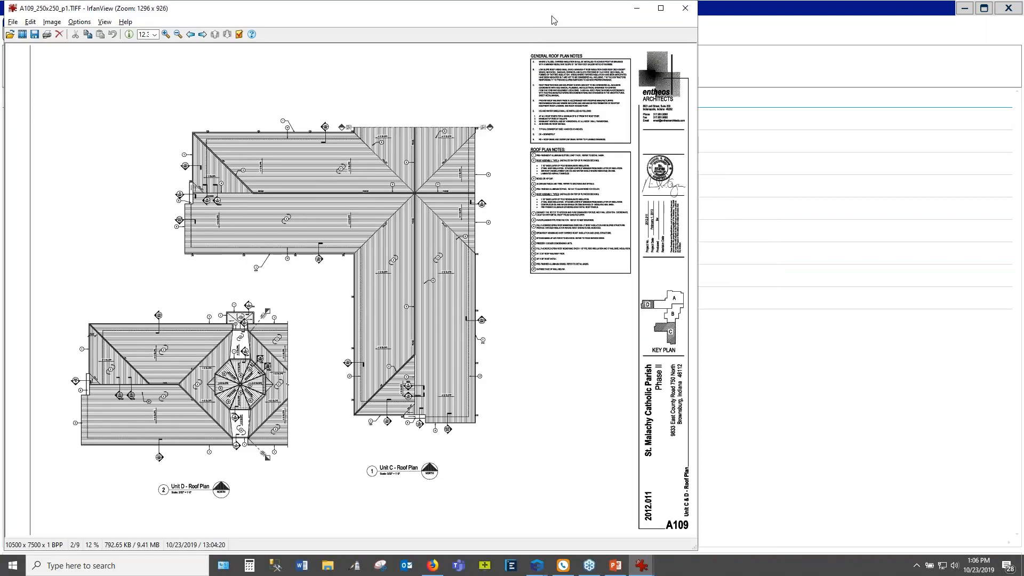
left_click_drag(554, 12, 720, 58)
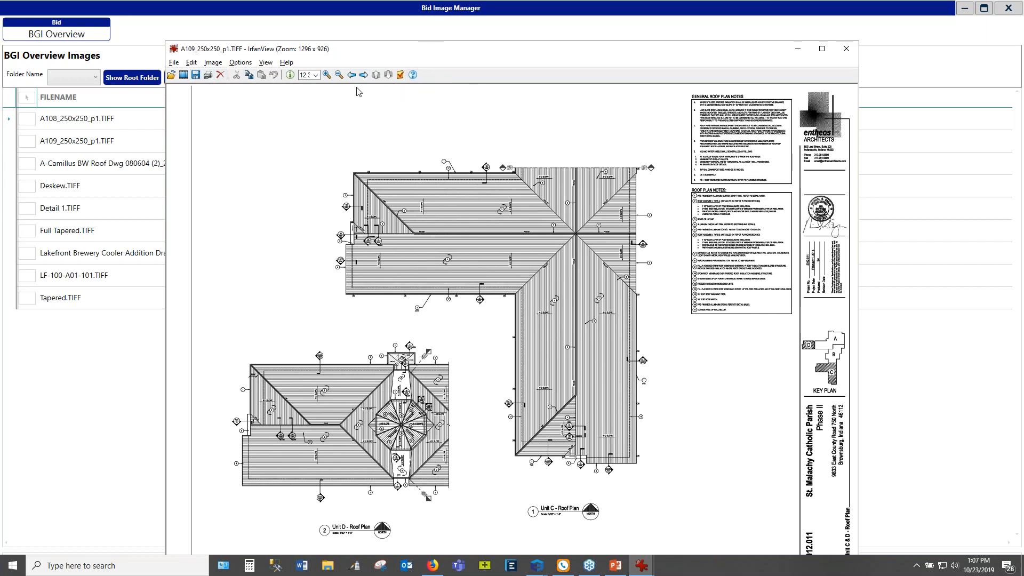
left_click(848, 54)
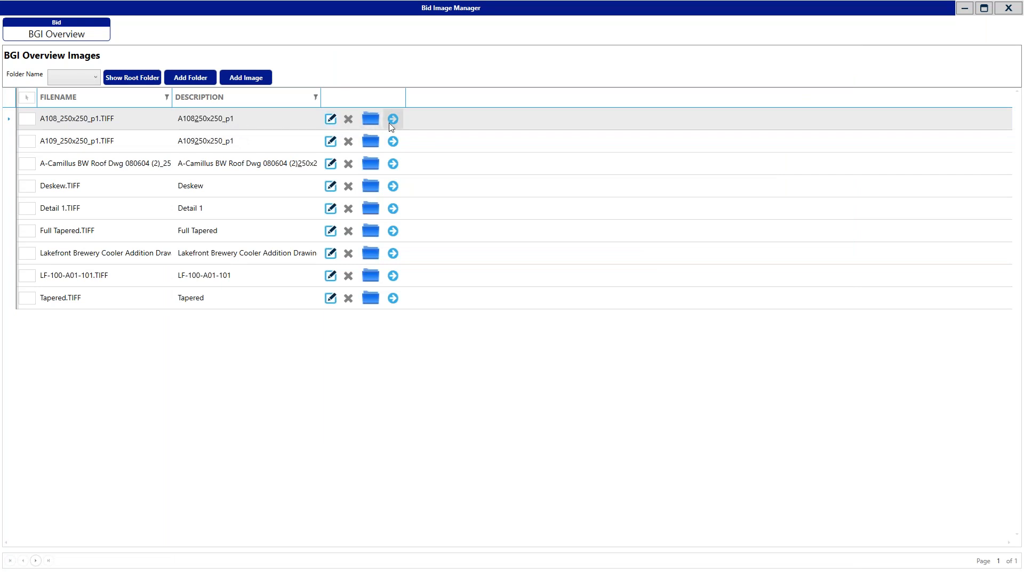
right_click(450, 123)
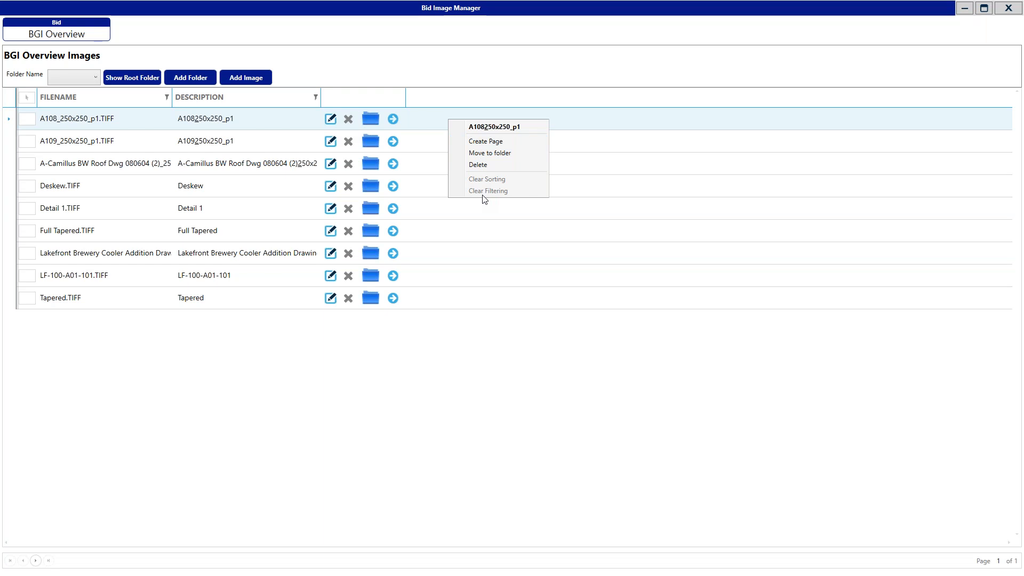
left_click(422, 81)
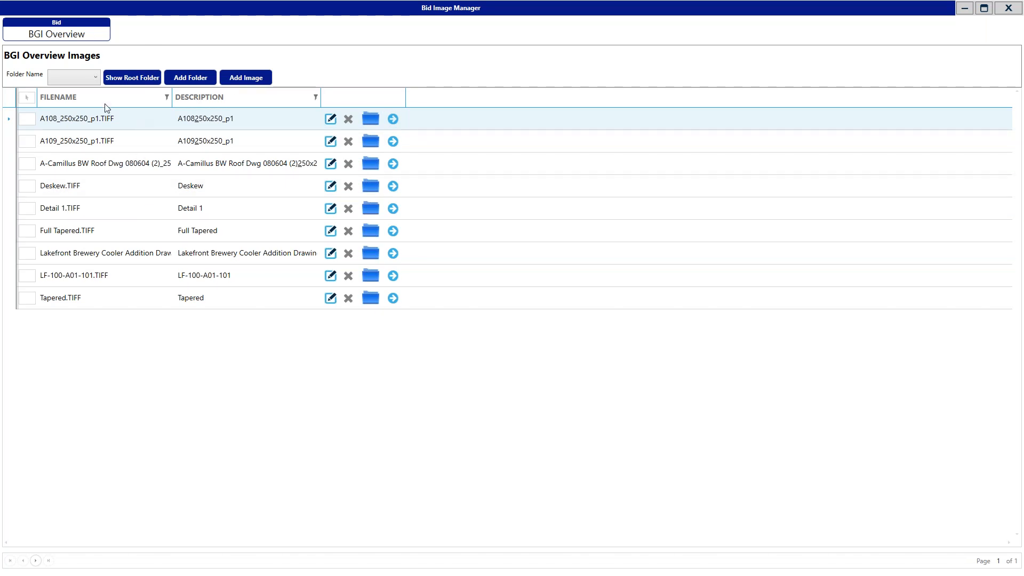
right_click(448, 122)
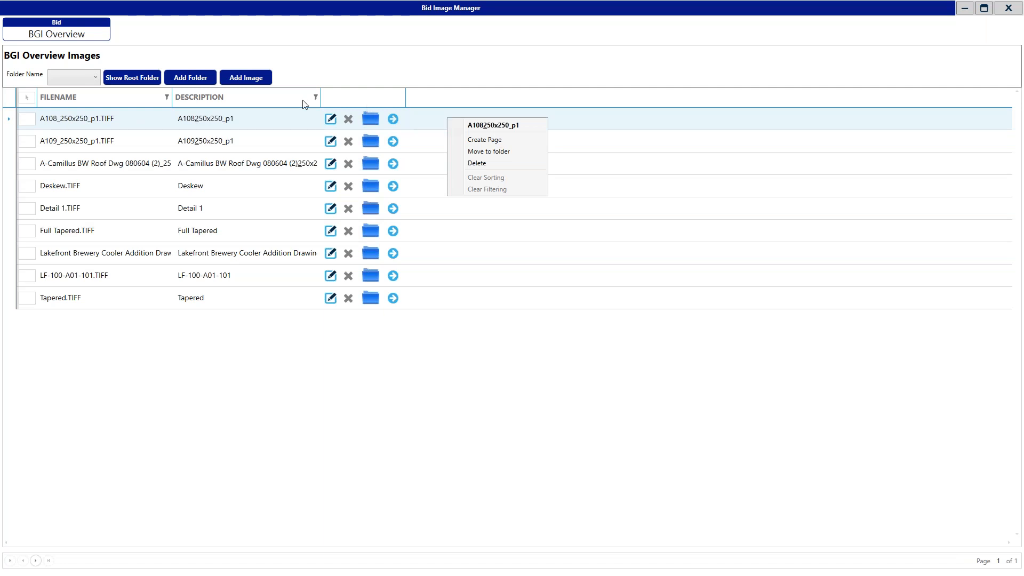
- Create an image folder named Details with the description Detail Plans, and list the bid's folders
left_click(204, 79)
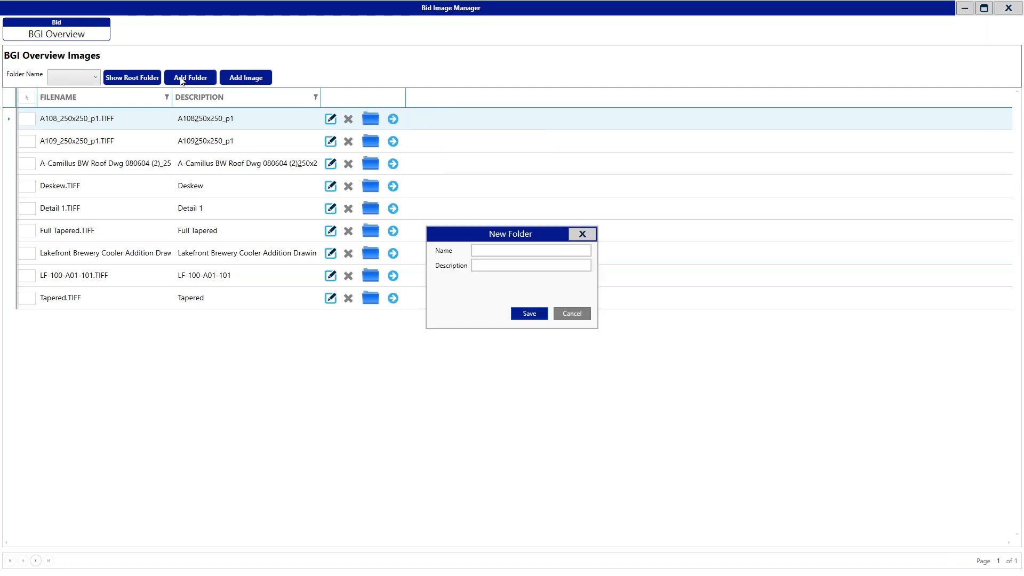
left_click(476, 250)
left_click(493, 262)
type("Detail Plans")
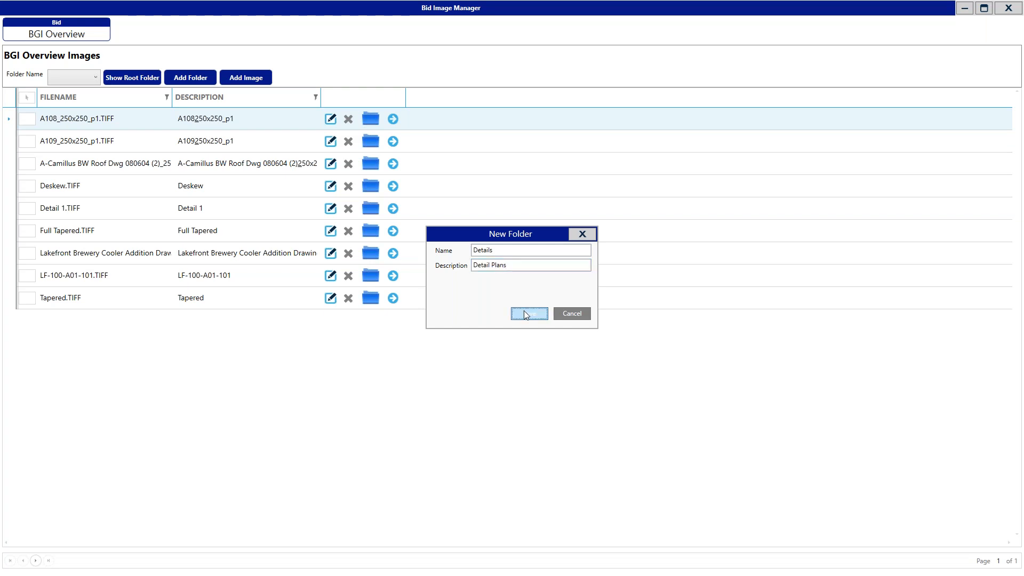
left_click(526, 315)
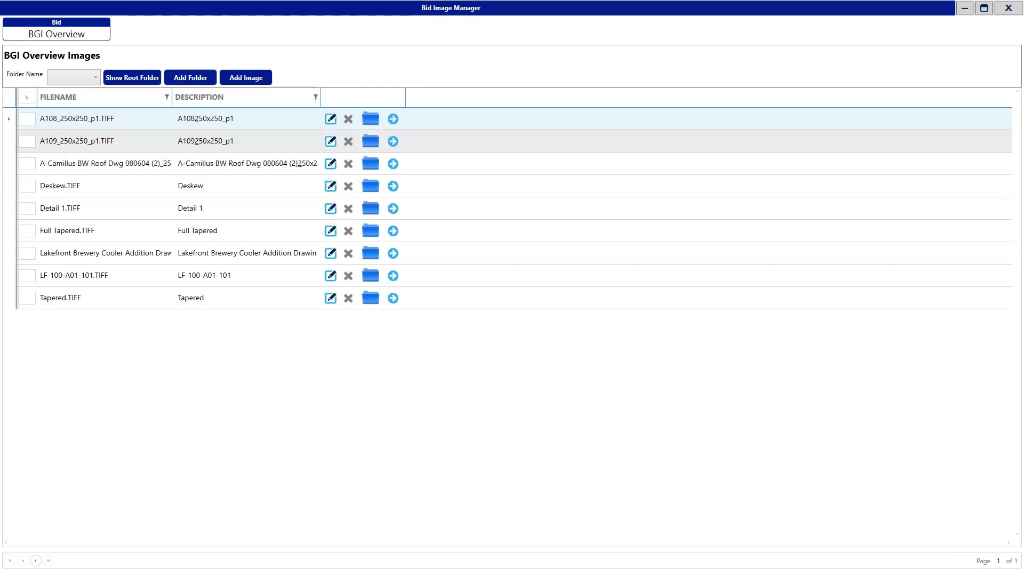
left_click(69, 78)
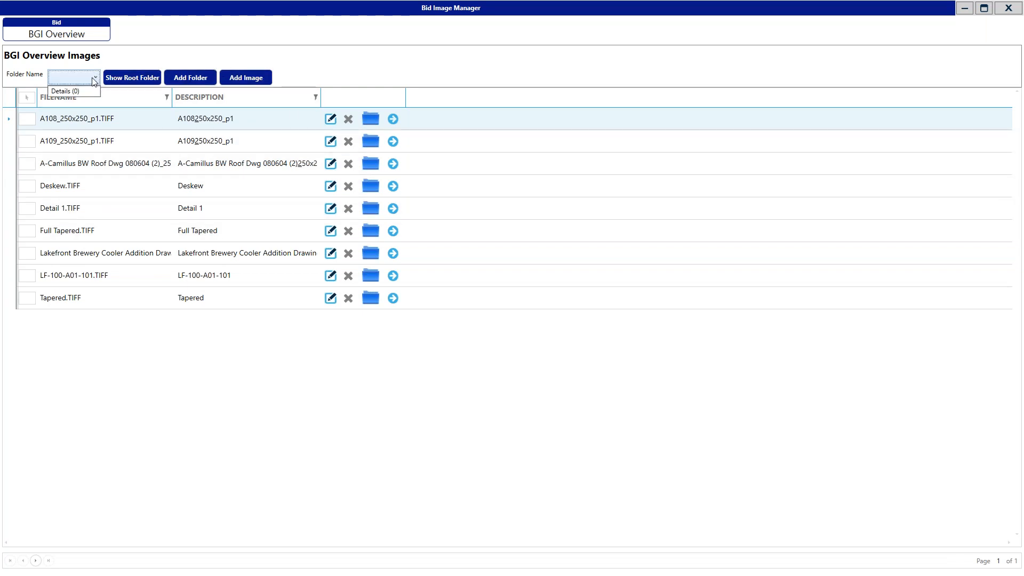
- Move the A108, A109, Detail 1 and Lakefront Brewery Cooler Addition images from the root folder to the Details folder
left_click(64, 92)
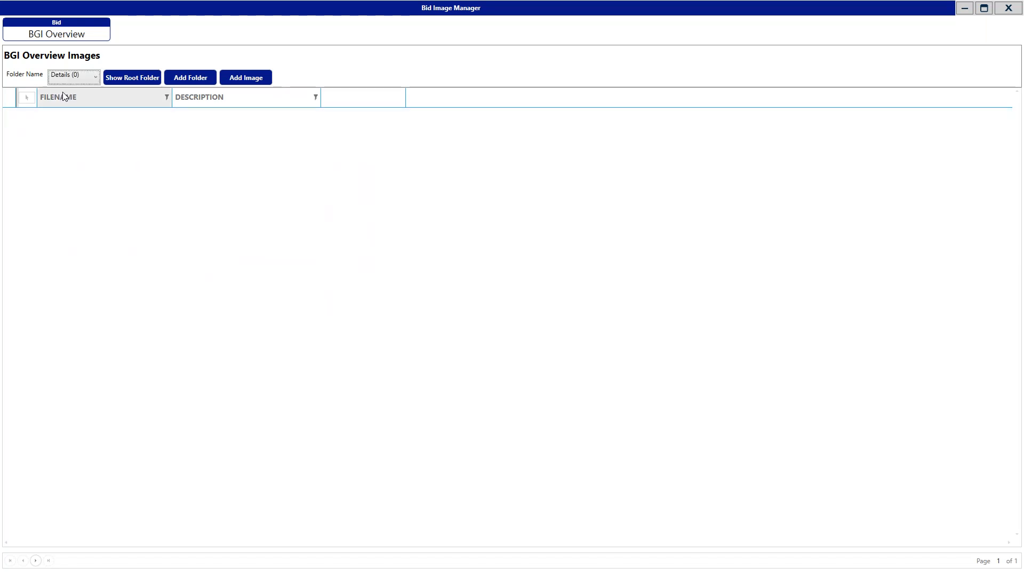
left_click(128, 80)
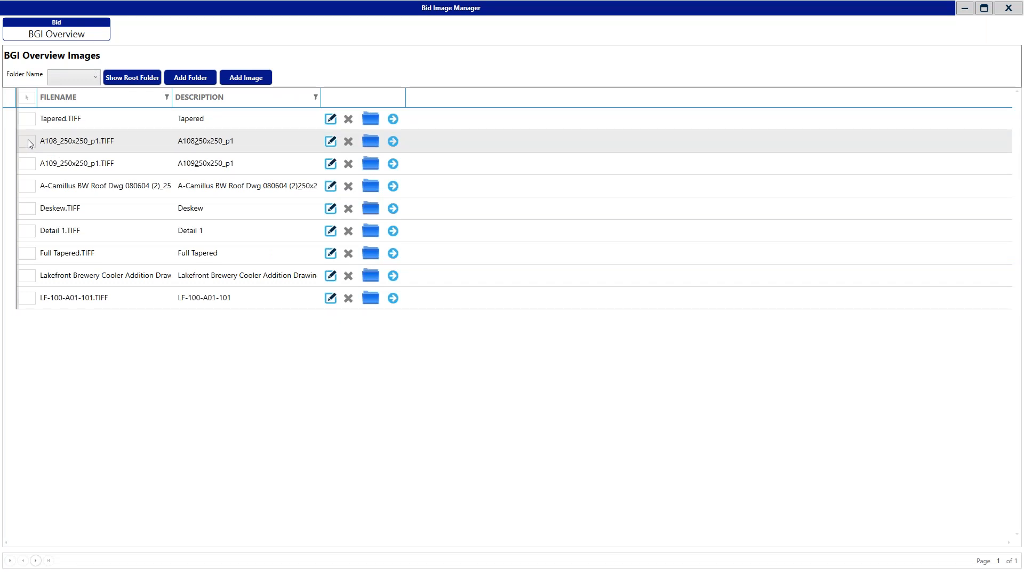
left_click(29, 230)
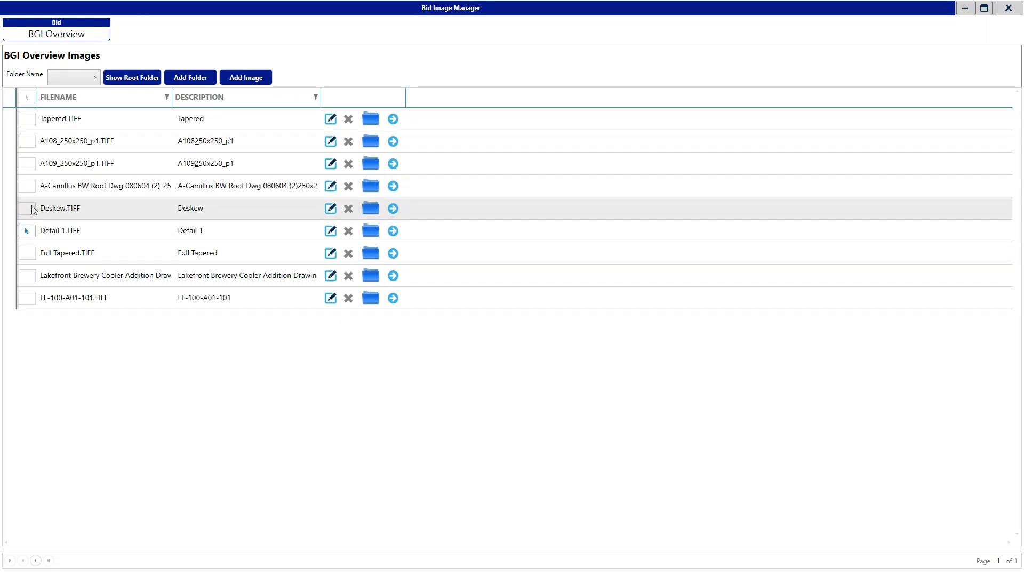
left_click(27, 164)
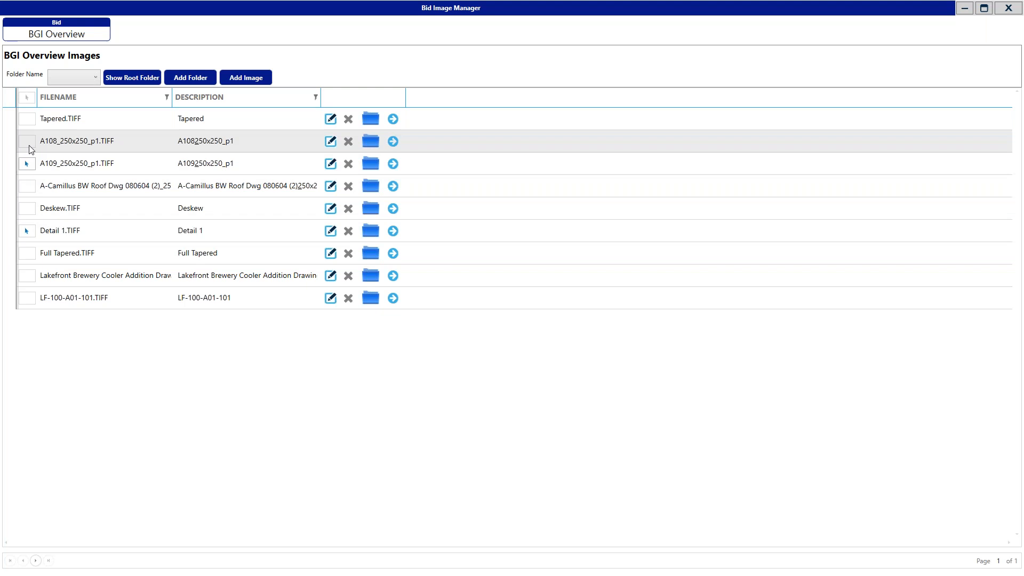
left_click(27, 142)
left_click(28, 278)
right_click(451, 167)
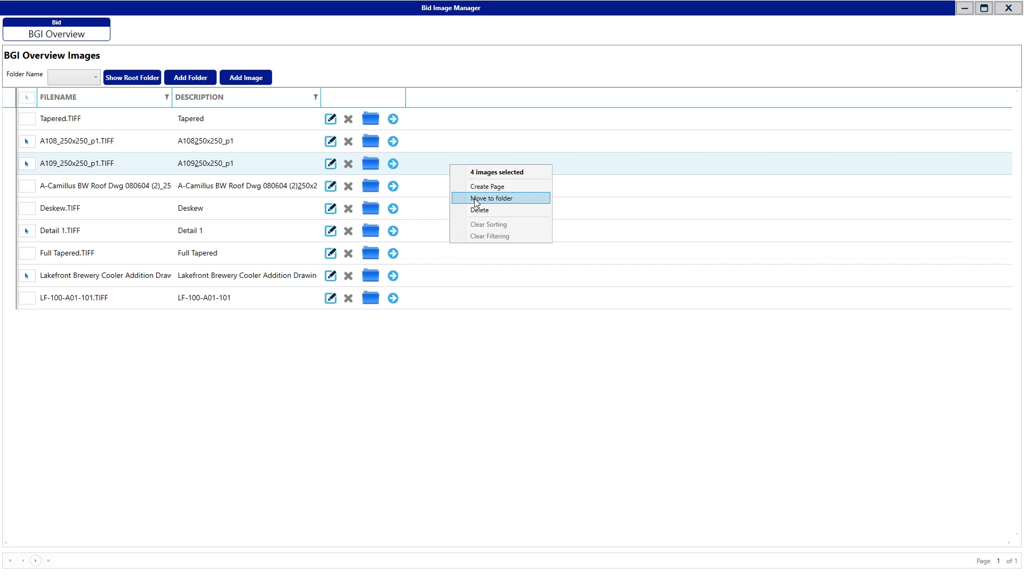
left_click(475, 200)
left_click(509, 264)
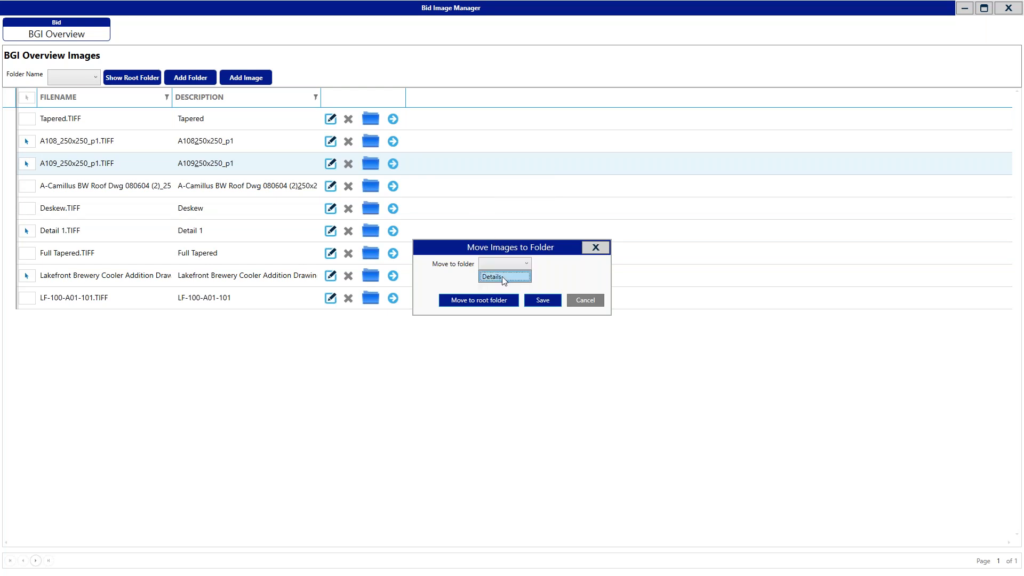
left_click(503, 277)
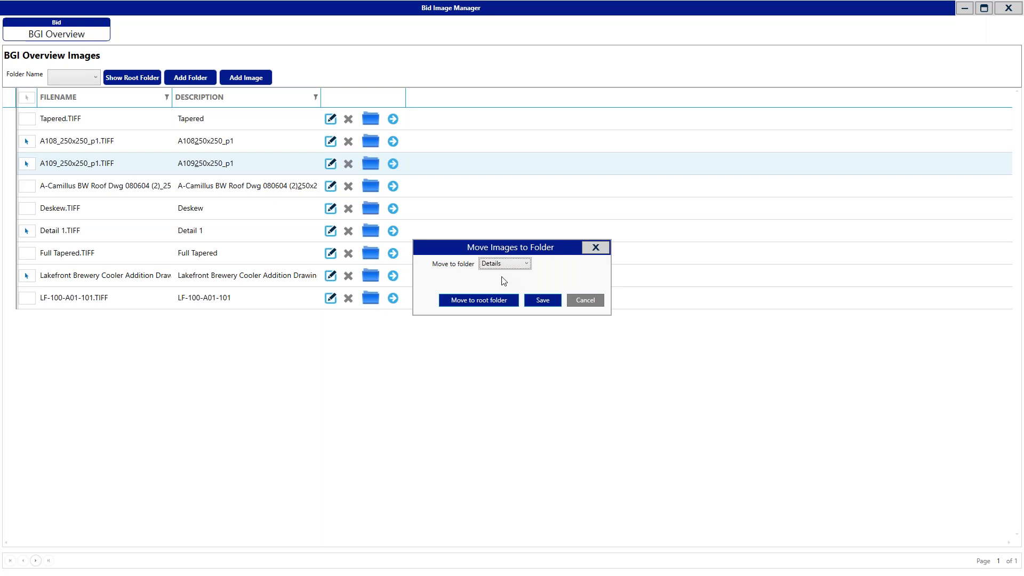
left_click(537, 300)
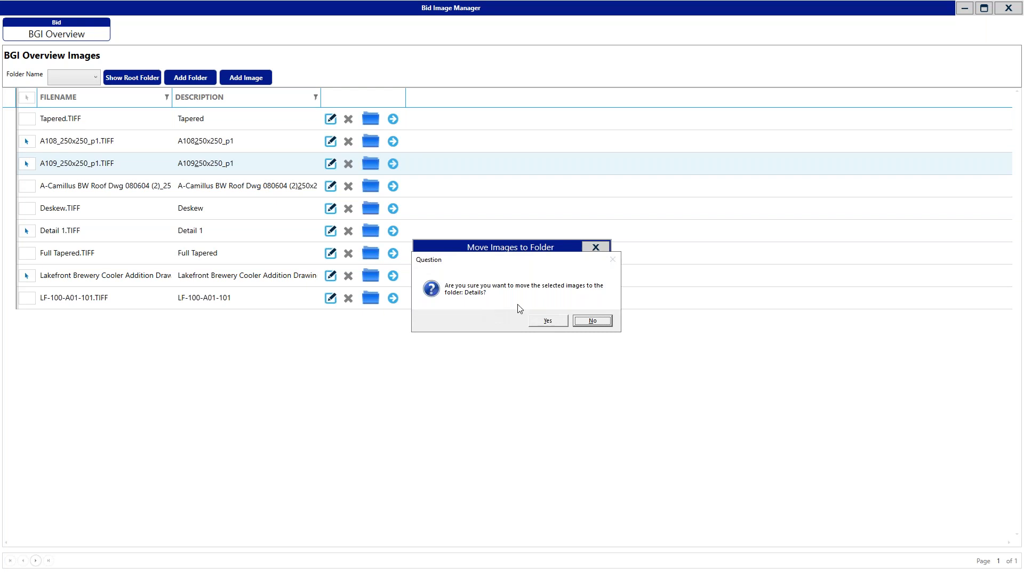
left_click(548, 321)
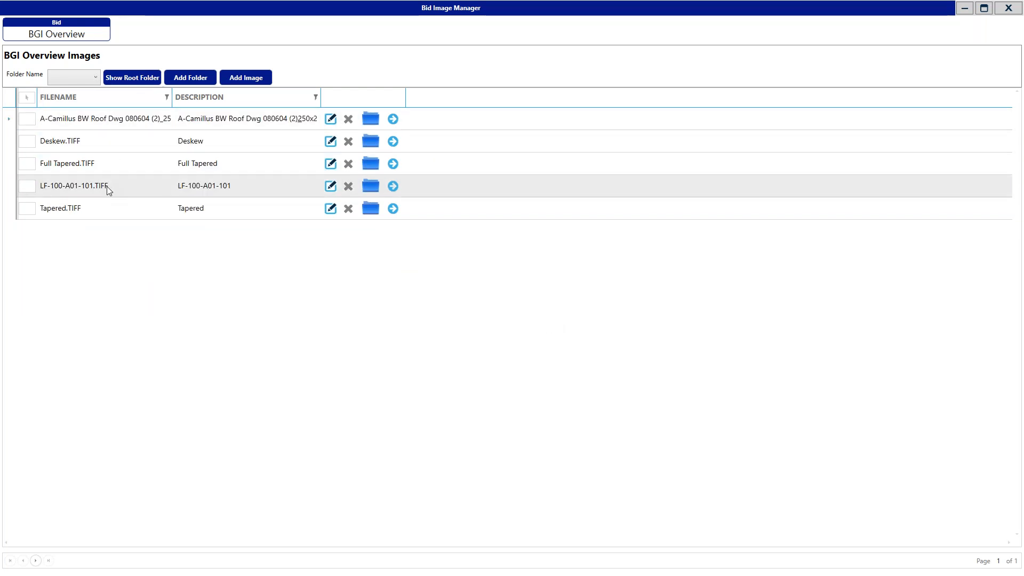
- List the images in the Details folder and open A108_250x250_p1.TIFF
left_click(92, 78)
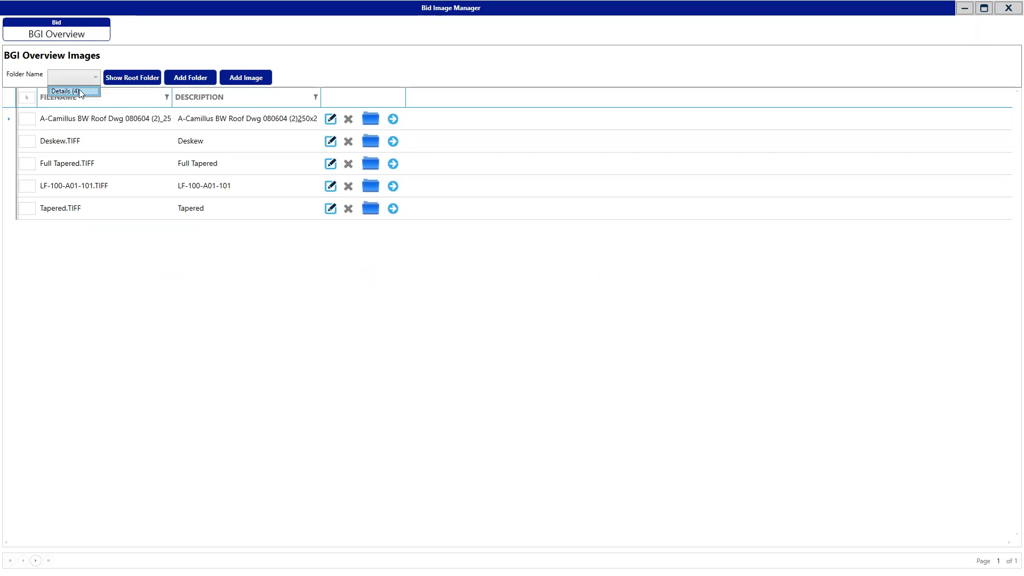
left_click(79, 90)
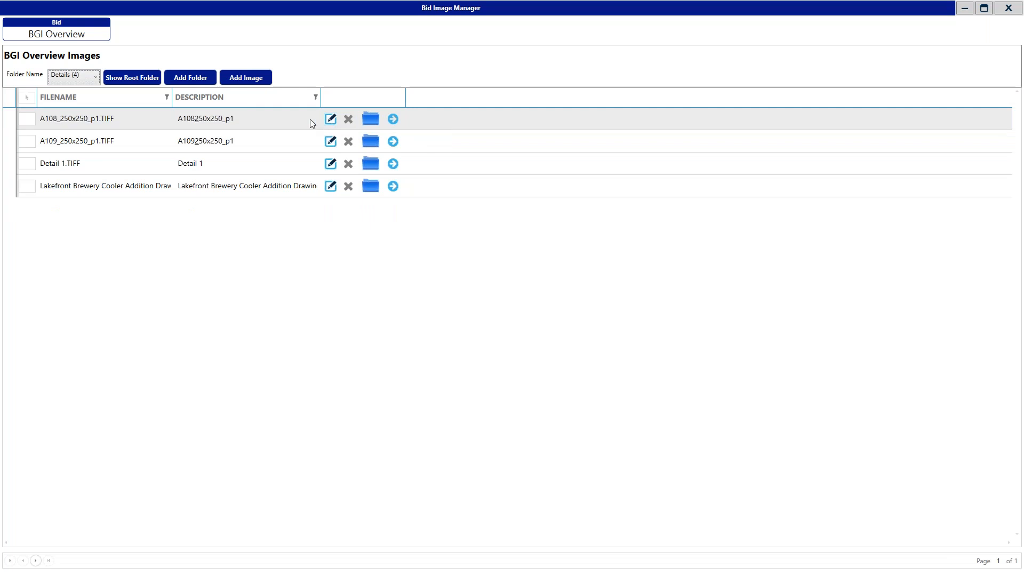
left_click(392, 119)
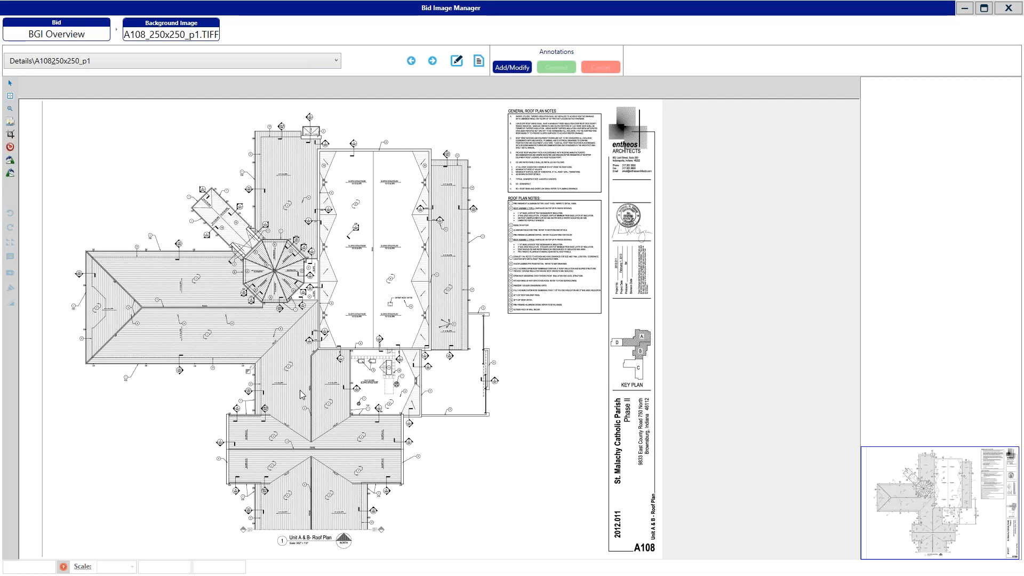
- Examine the A108 roof plan around the central valleys at closer zoom levels, and fit the whole drawing to the screen
scroll(303, 395, "up", 3)
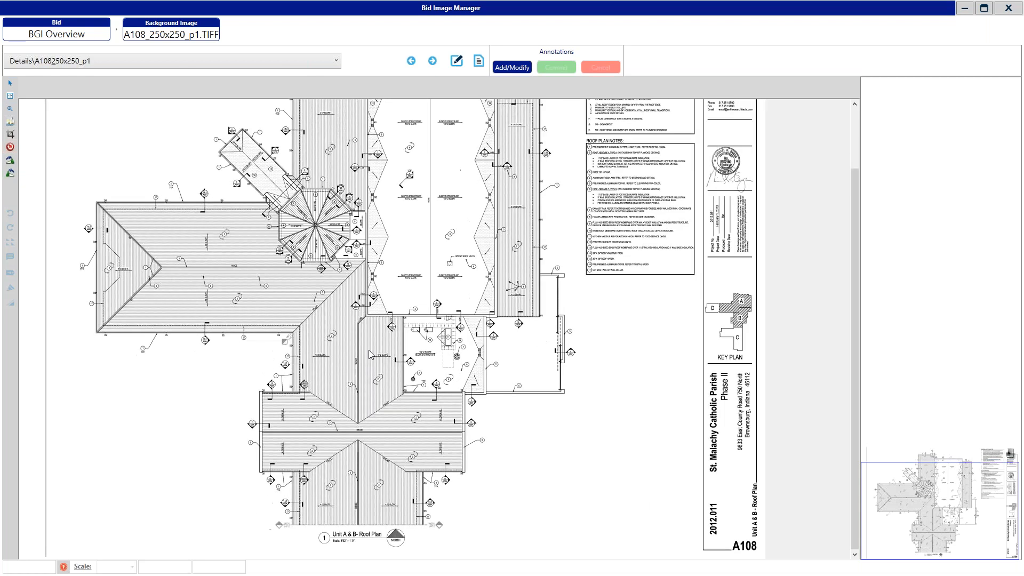
scroll(360, 359, "up", 3)
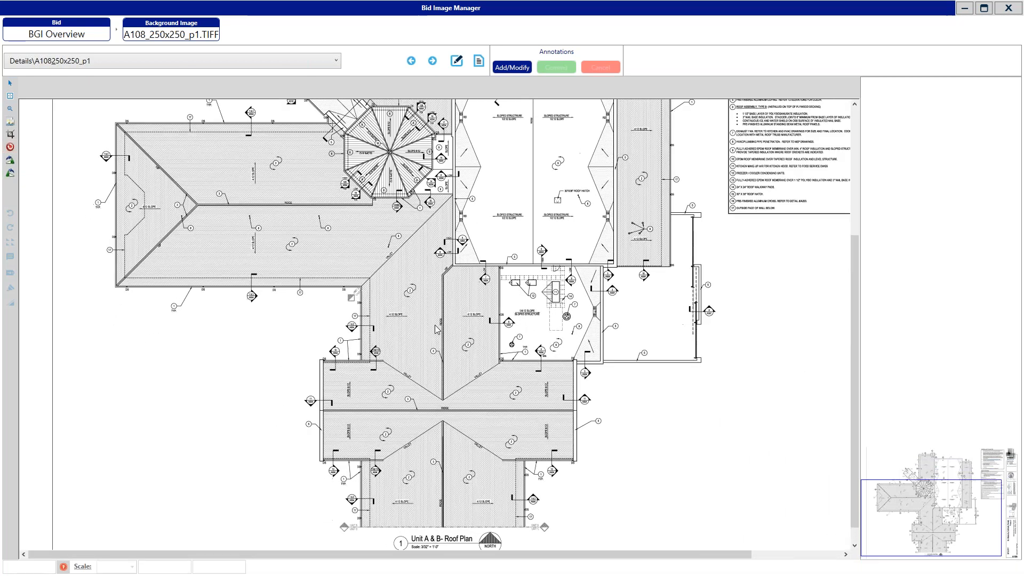
scroll(437, 328, "up", 3)
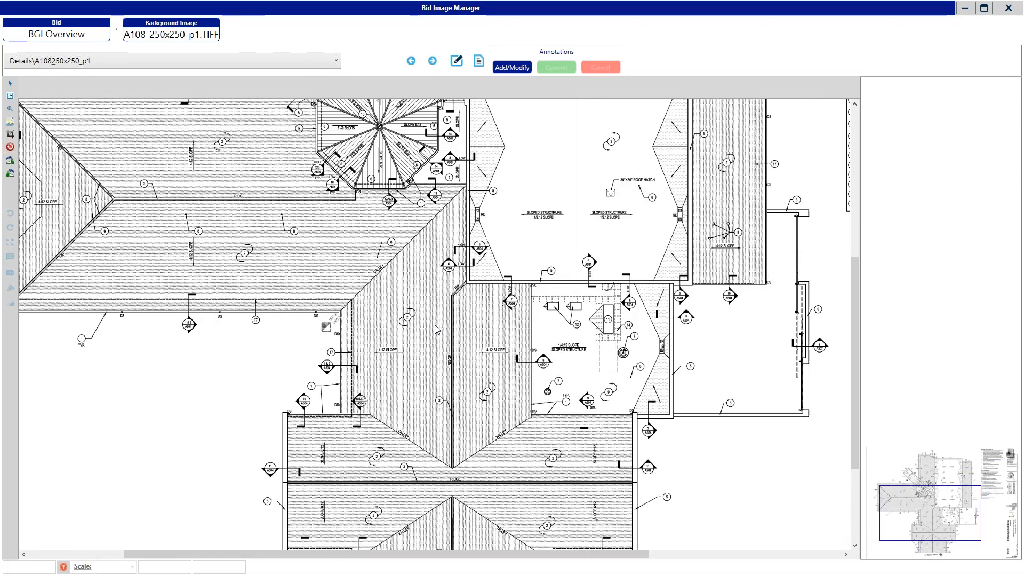
scroll(436, 329, "down", 3)
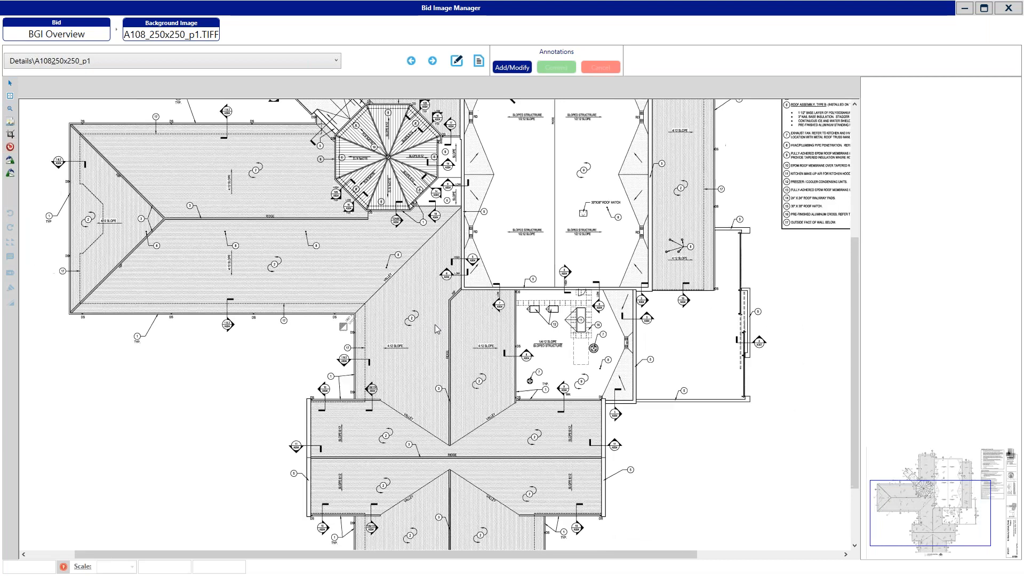
scroll(422, 329, "up", 3)
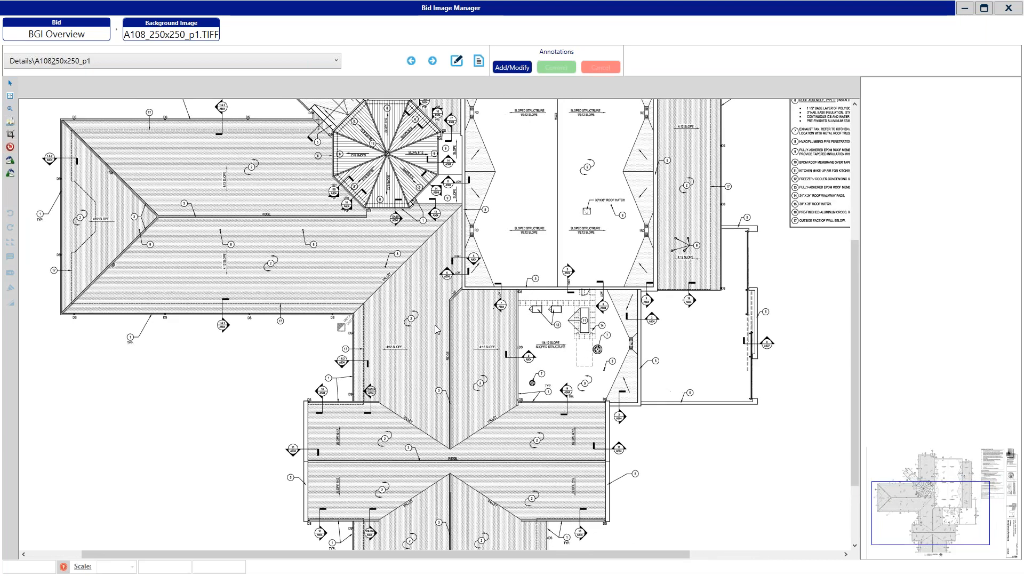
scroll(436, 330, "up", 1)
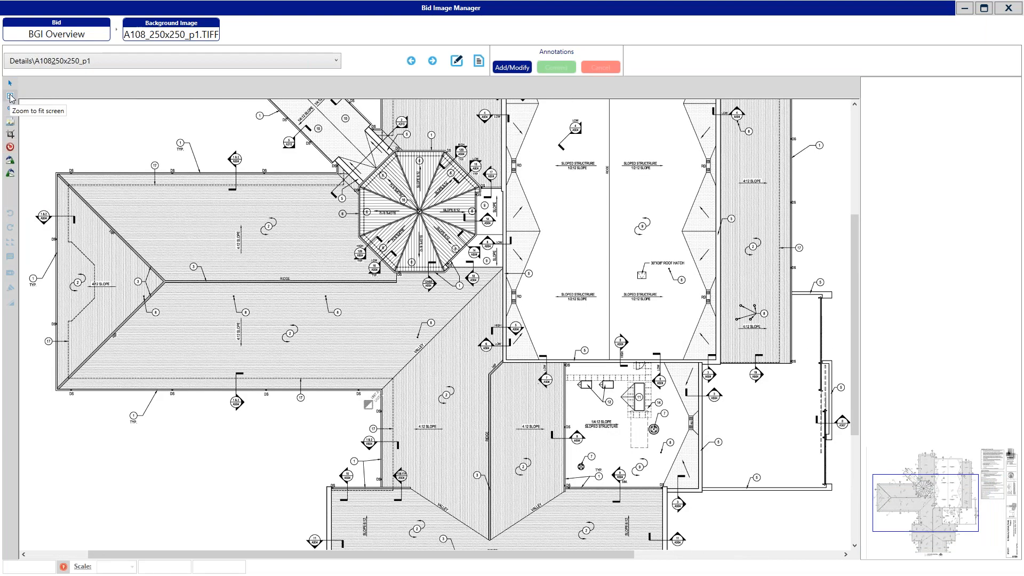
left_click(9, 97)
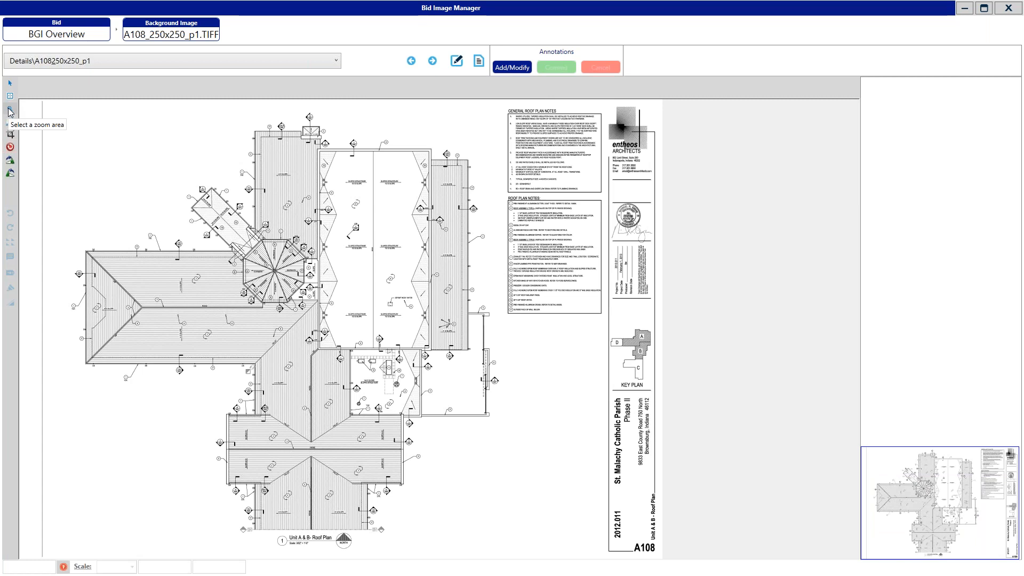
- Enlarge a selected zoom area over the A108 plan's western hip roof, and return to the full drawing
left_click(9, 110)
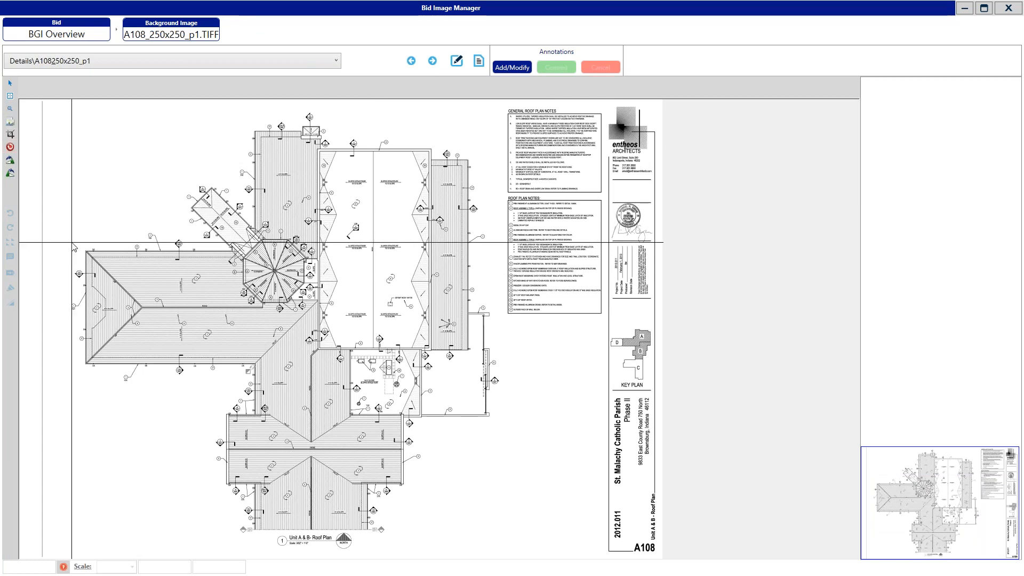
left_click_drag(72, 243, 153, 381)
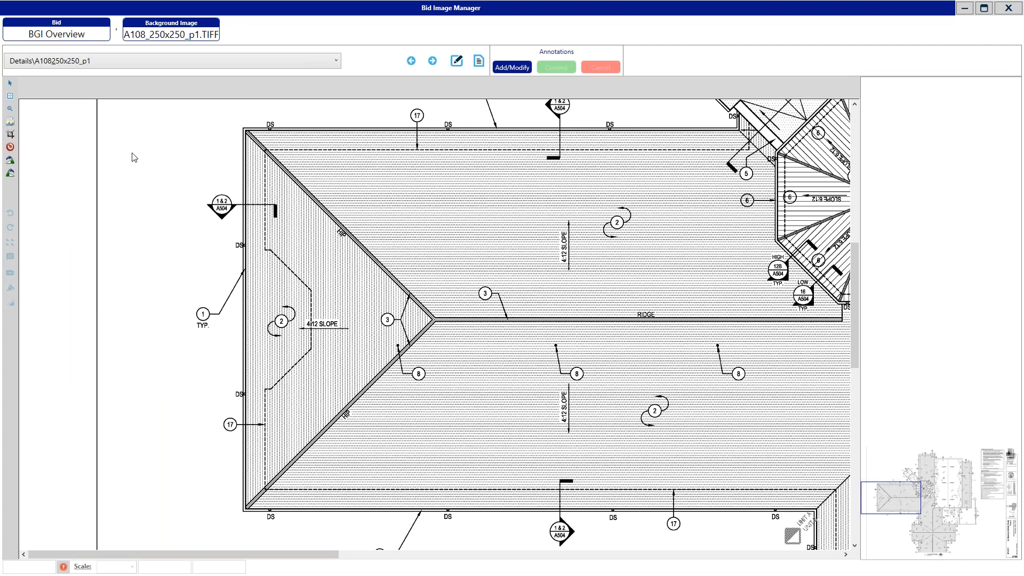
left_click(10, 98)
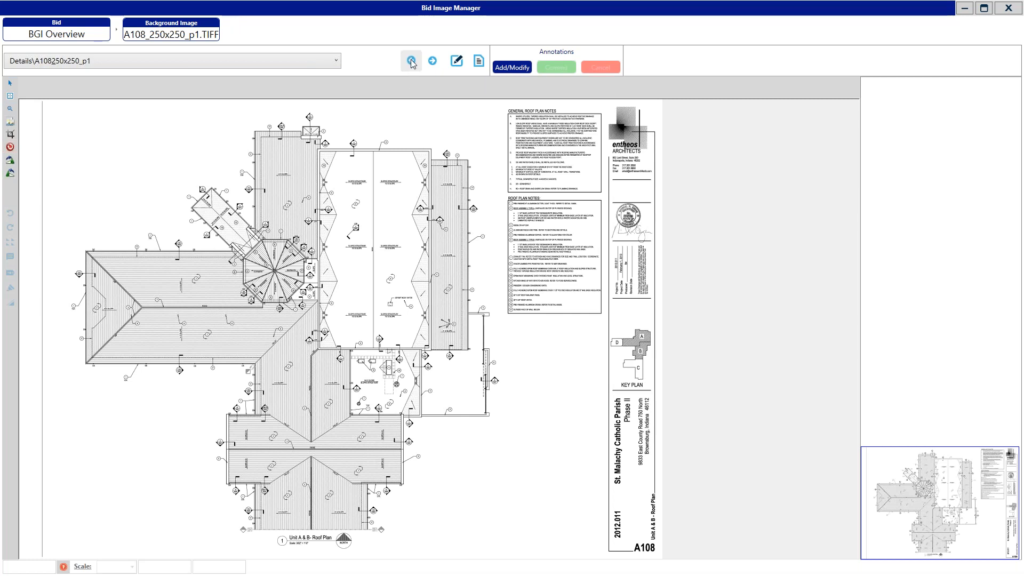
- Switch to the Tapered drawing, enable annotation editing and set the drawing's scale to 1/4"
left_click(434, 61)
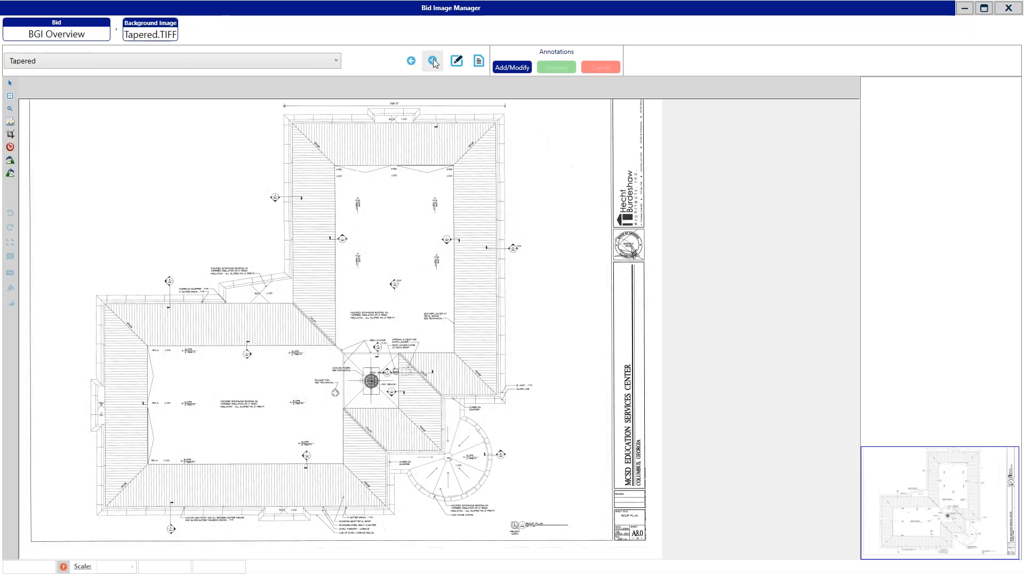
left_click(413, 59)
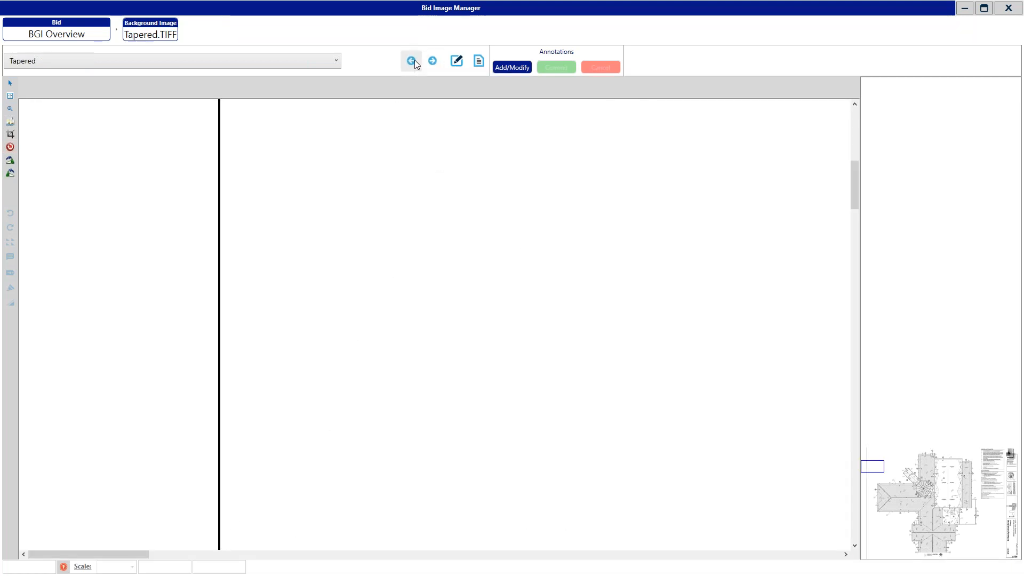
left_click(415, 60)
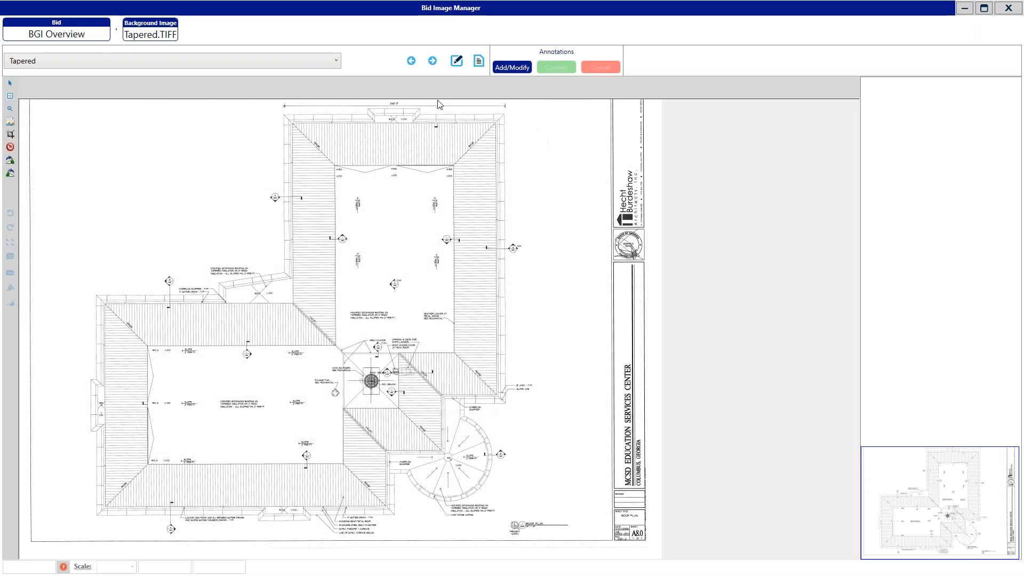
left_click(504, 69)
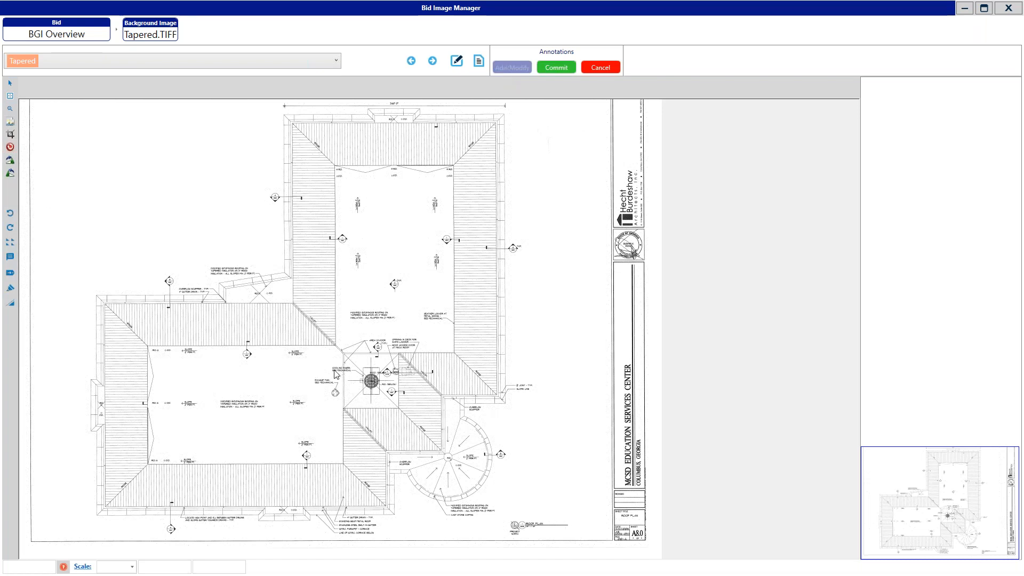
left_click(84, 568)
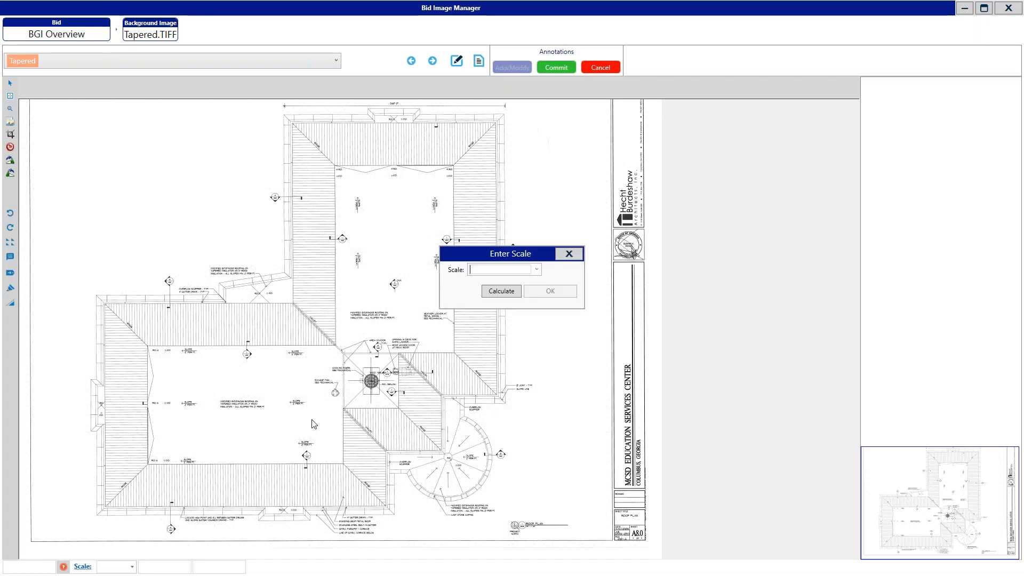
left_click(537, 269)
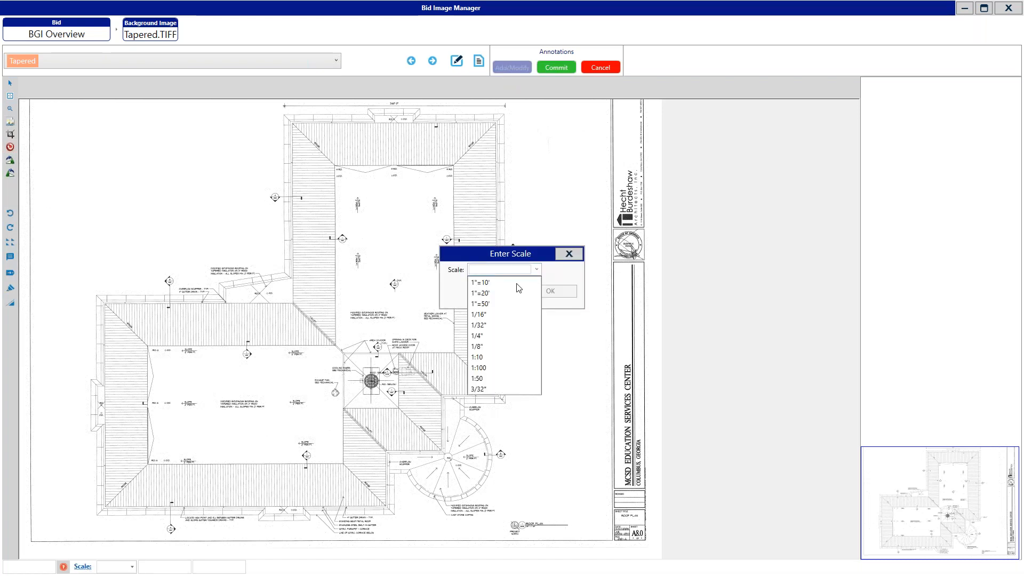
left_click(482, 337)
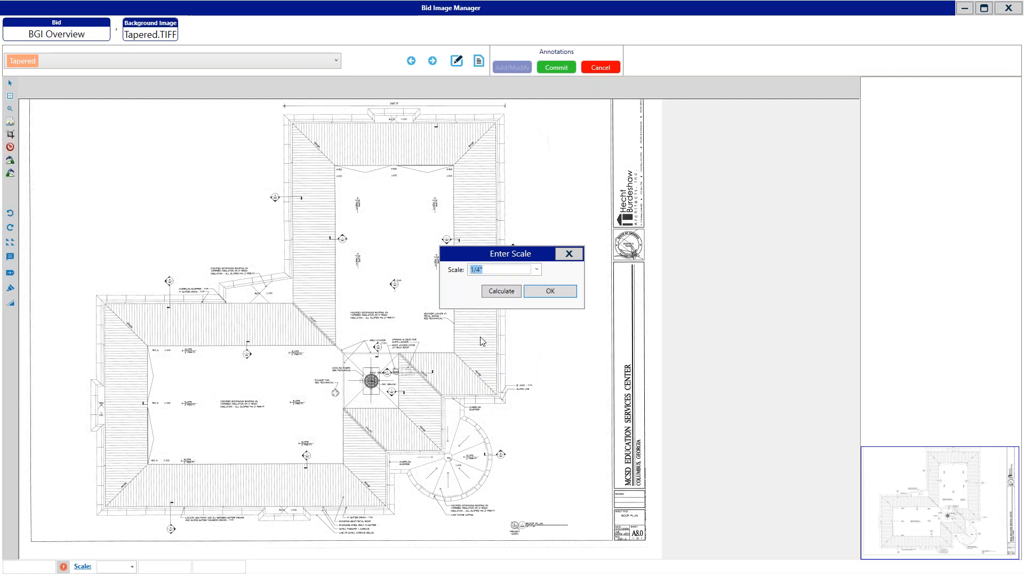
left_click(541, 290)
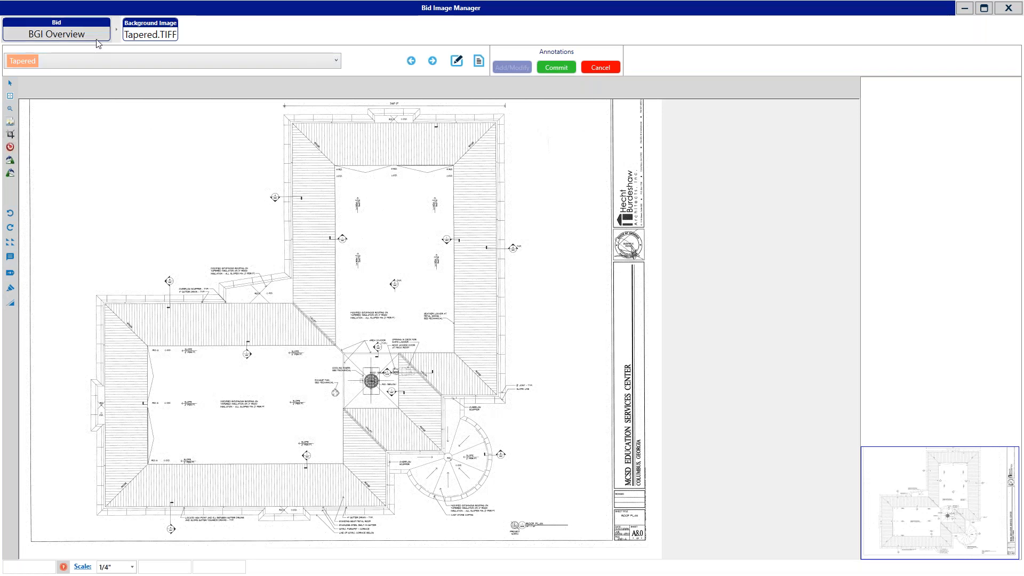
- Switch to the LF-100-A01-101 drawing, crop the stairway area at the floor plan's lower-left corner, and save it as "Stairway Detail"
left_click(411, 61)
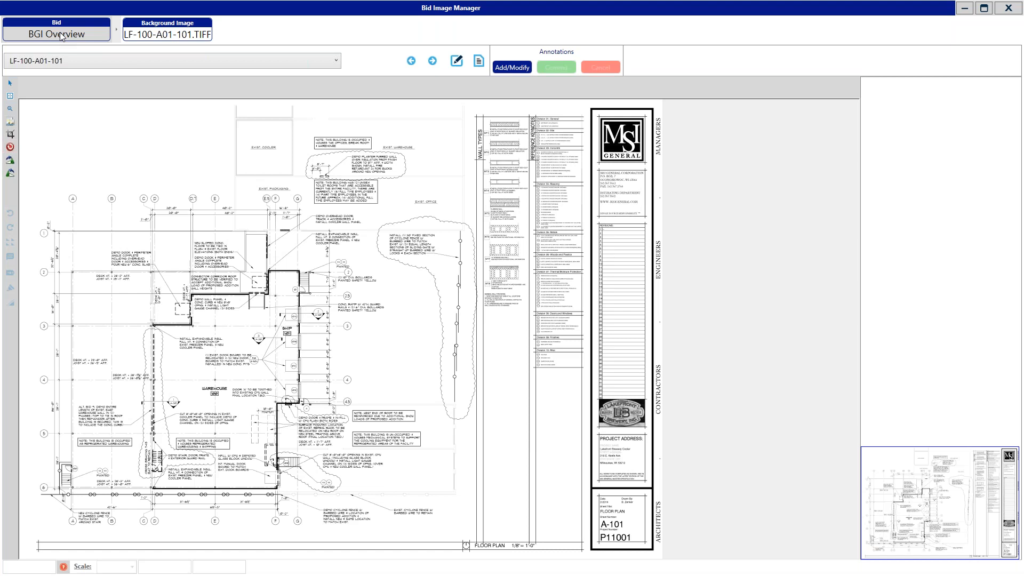
left_click(10, 134)
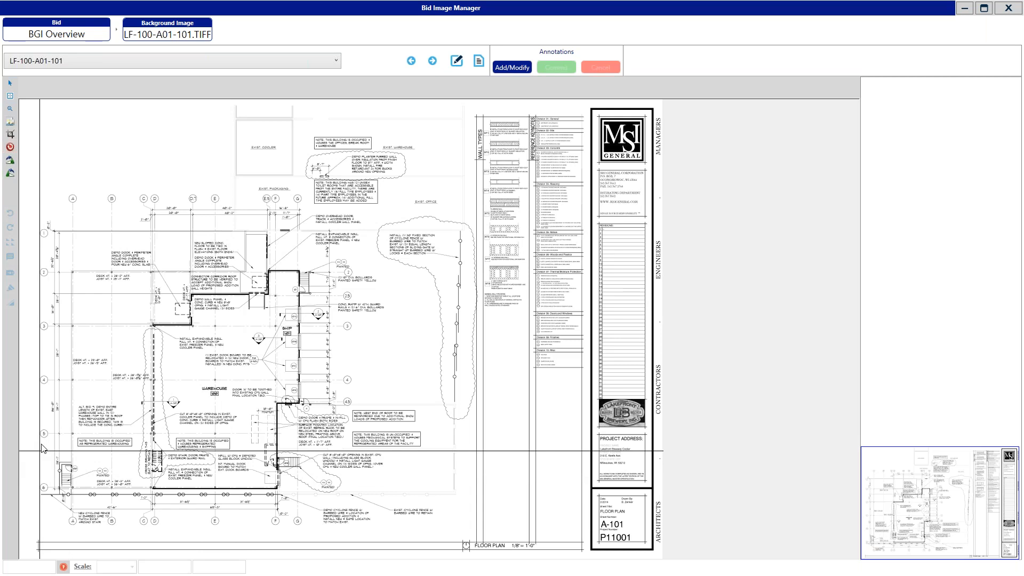
left_click_drag(45, 453, 130, 538)
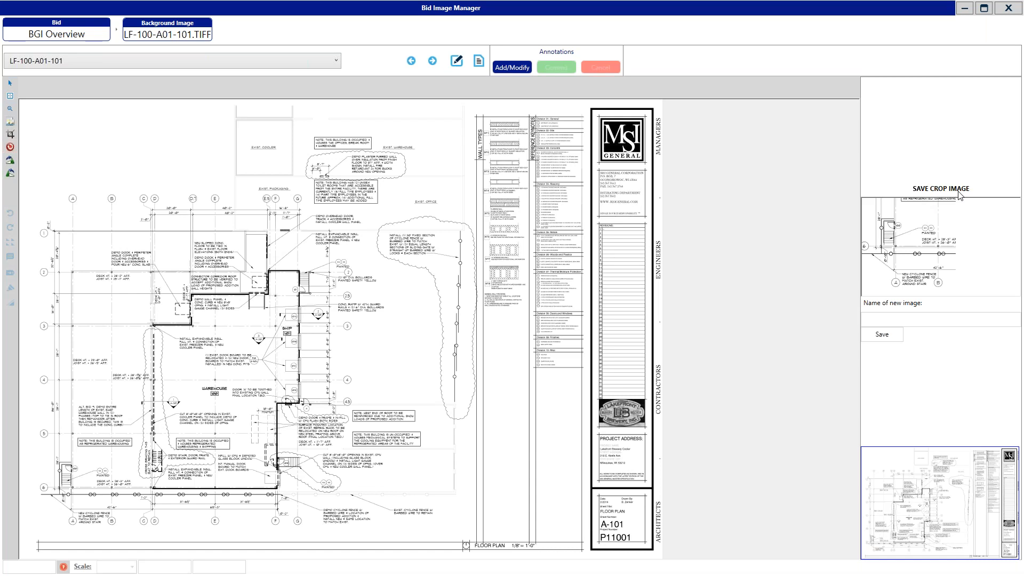
left_click(905, 322)
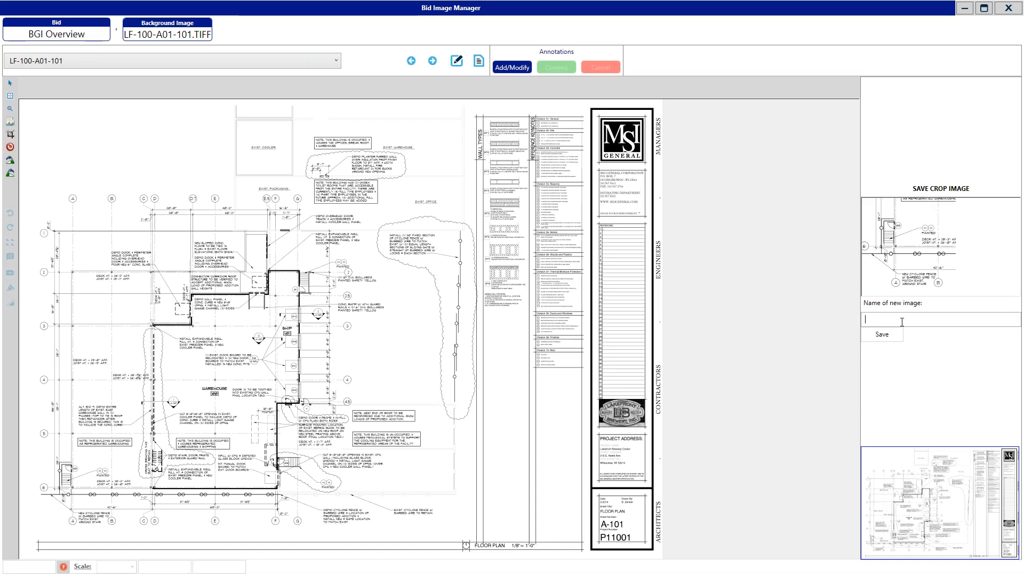
type("Stairway Detail")
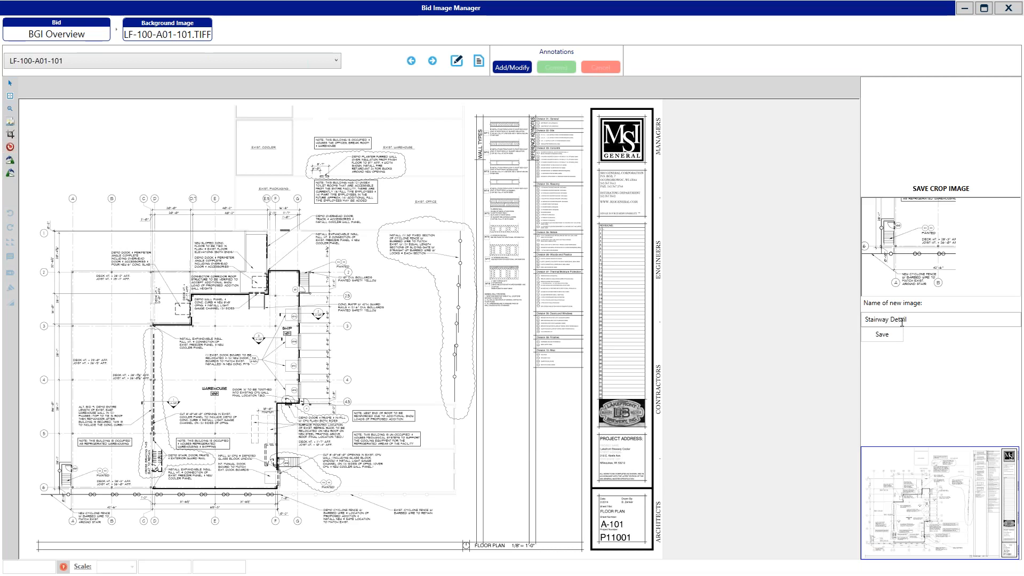
left_click(877, 336)
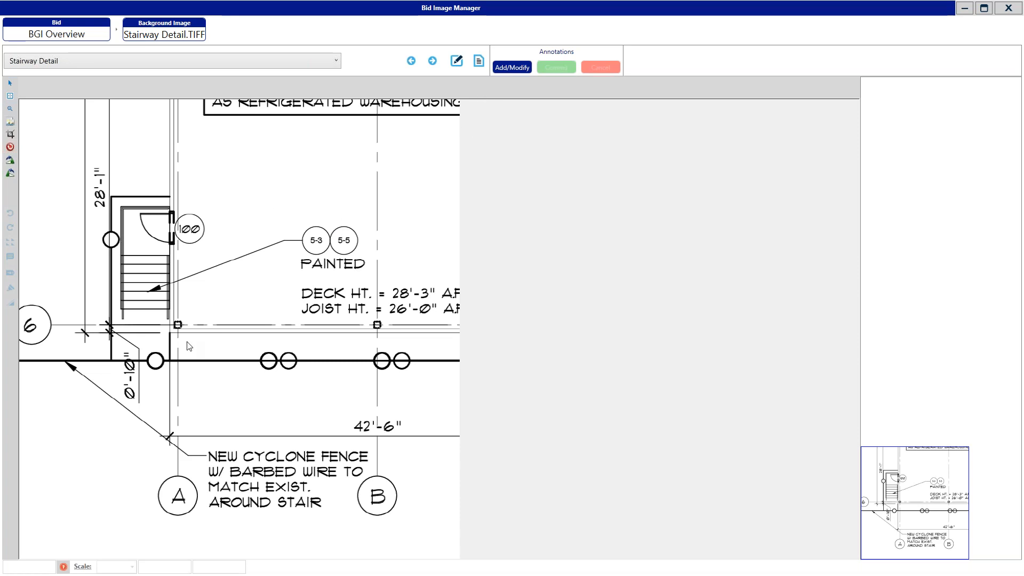
- Enable annotation editing on the Stairway Detail image and set its scale to 1/4"
left_click(512, 67)
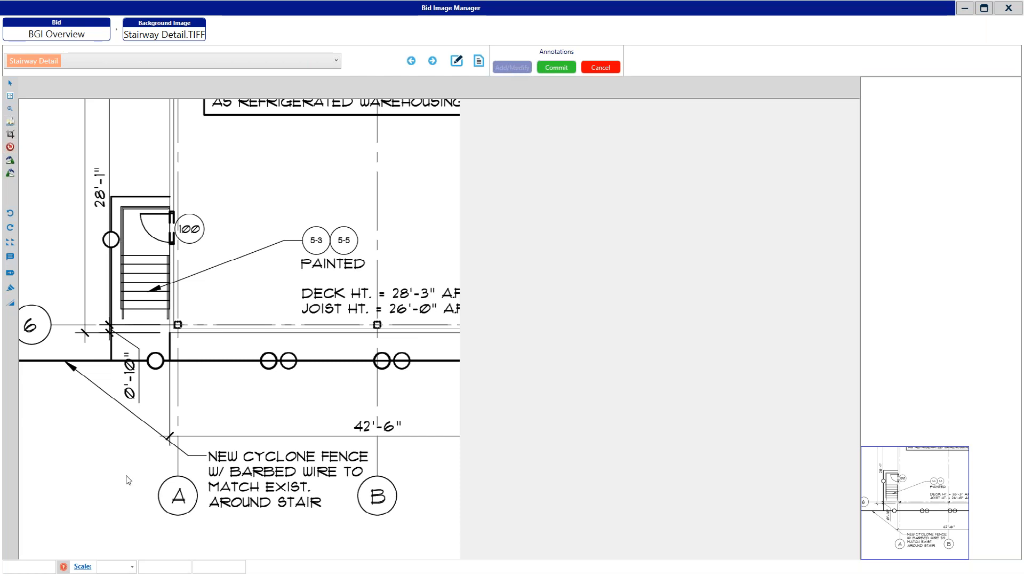
left_click(83, 567)
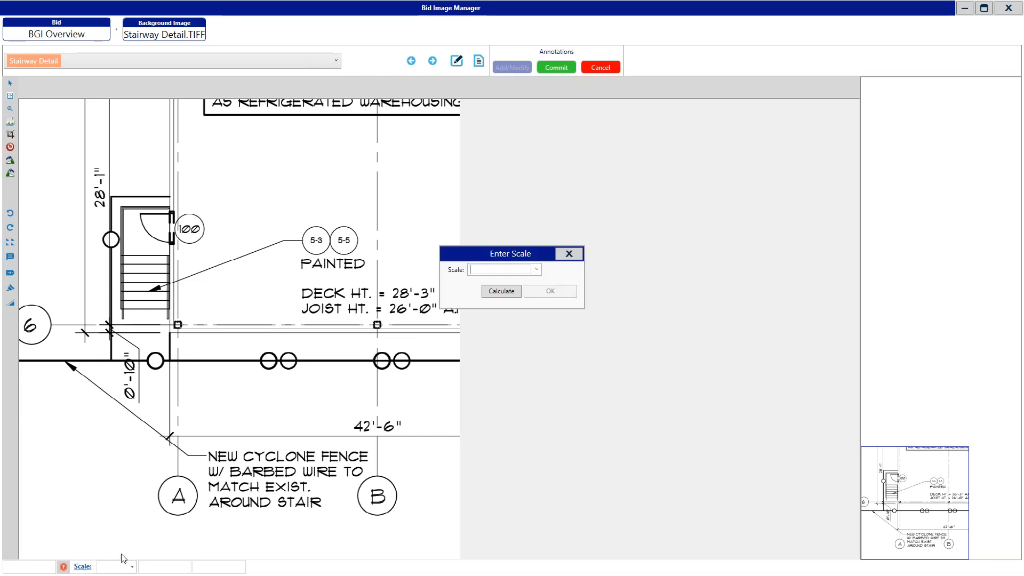
left_click(538, 269)
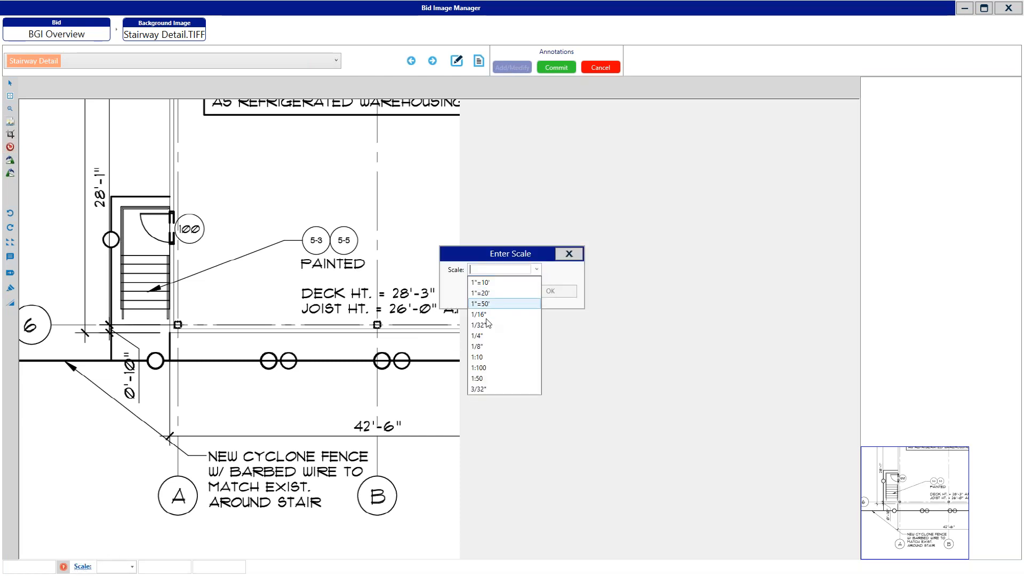
left_click(478, 336)
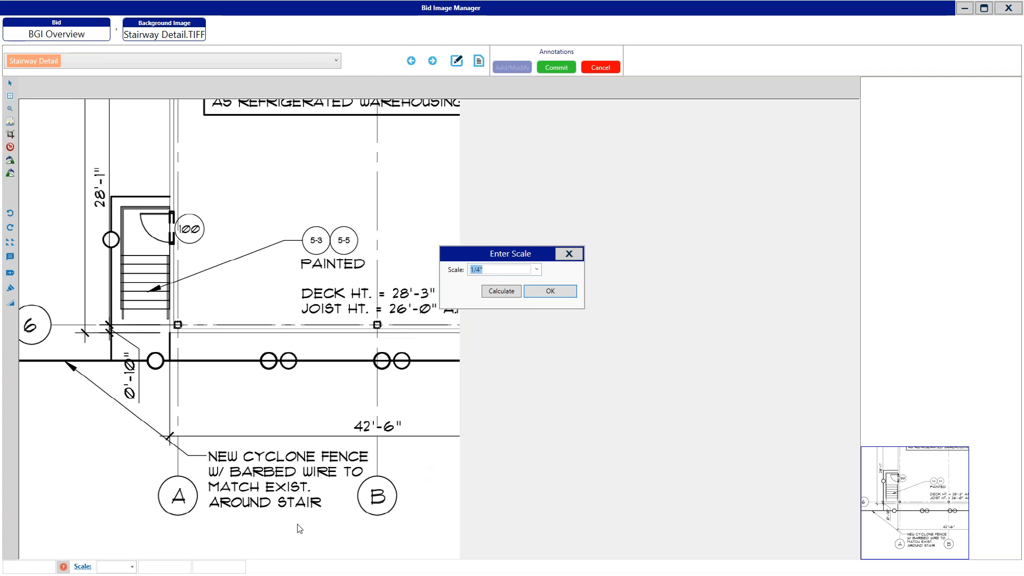
left_click(549, 293)
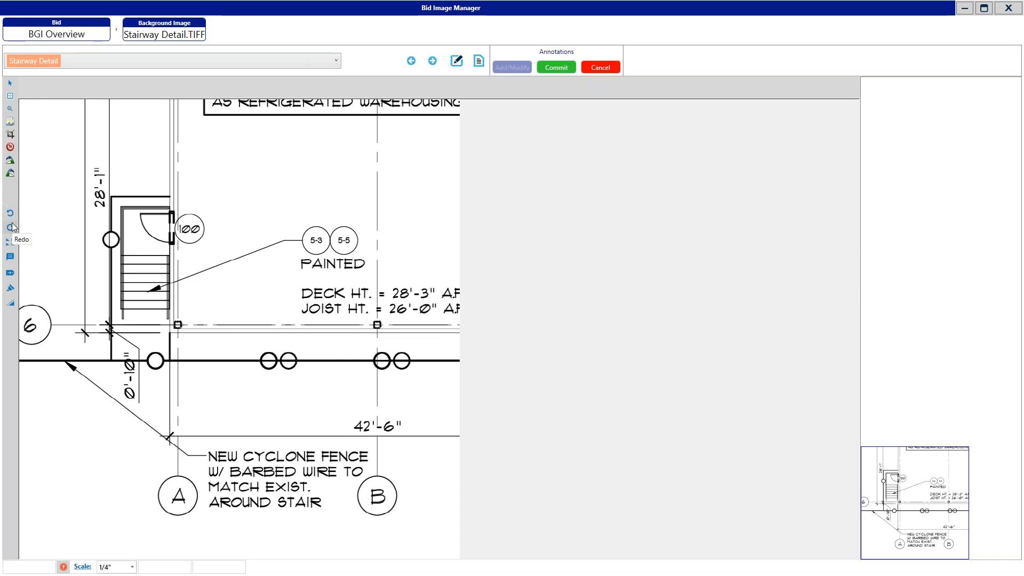
- Add a text annotation reading "Yellow Paint" in the blank area above the stairway
left_click(10, 258)
left_click(201, 153)
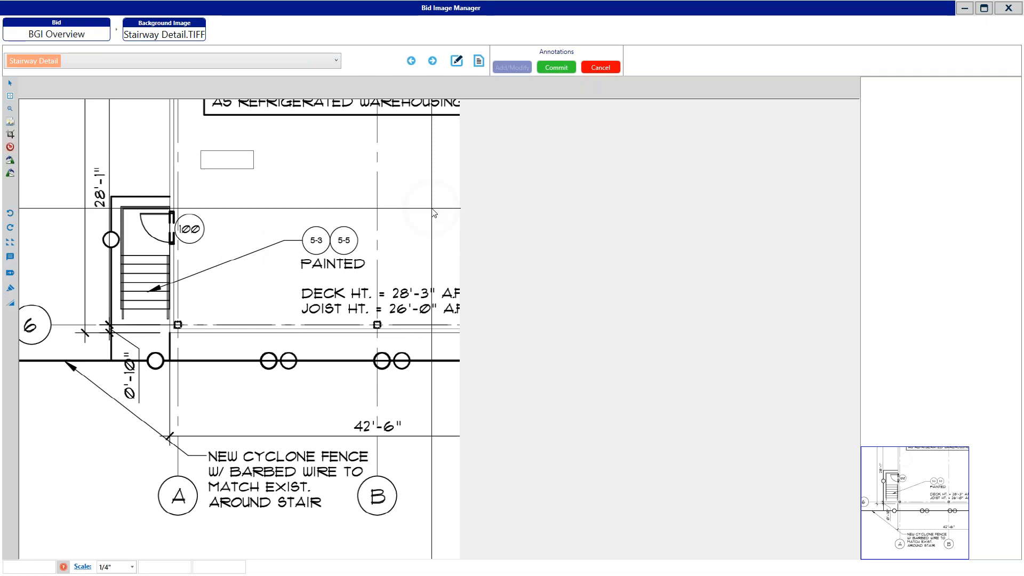
type("ellow Pa")
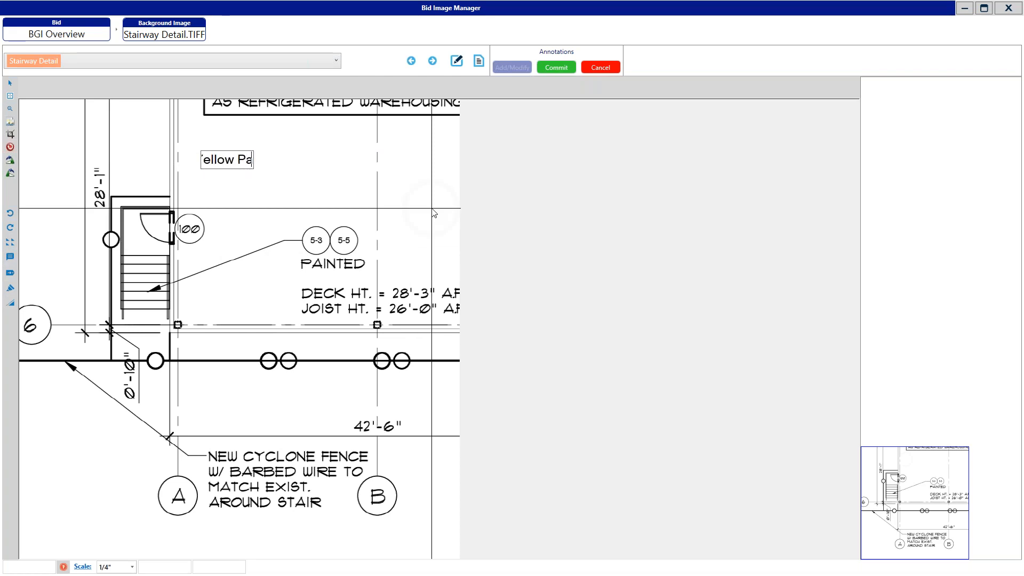
type("int")
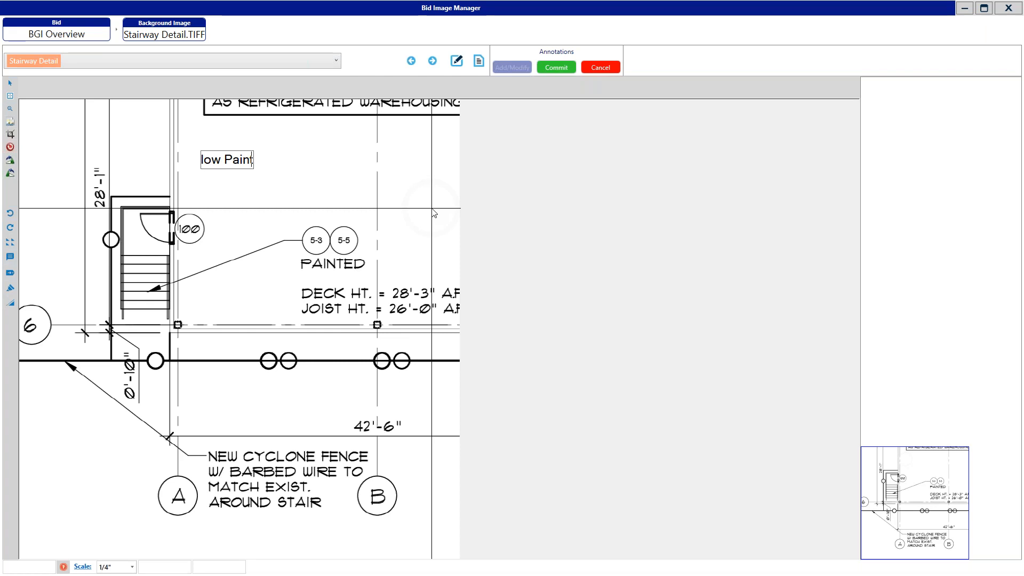
key("Return")
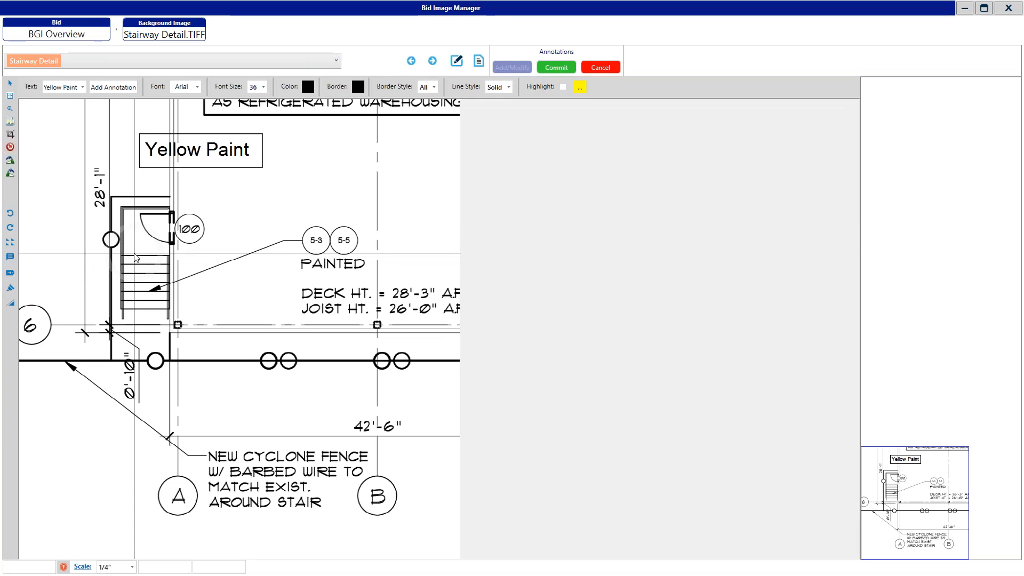
- Draw an arrow between the stairs and the Yellow Paint label, pointing at the stairs, and set its line size to 4.00
mouse_move(134, 252)
left_mouse_down()
mouse_move(143, 223)
mouse_move(175, 207)
mouse_move(192, 171)
left_mouse_up()
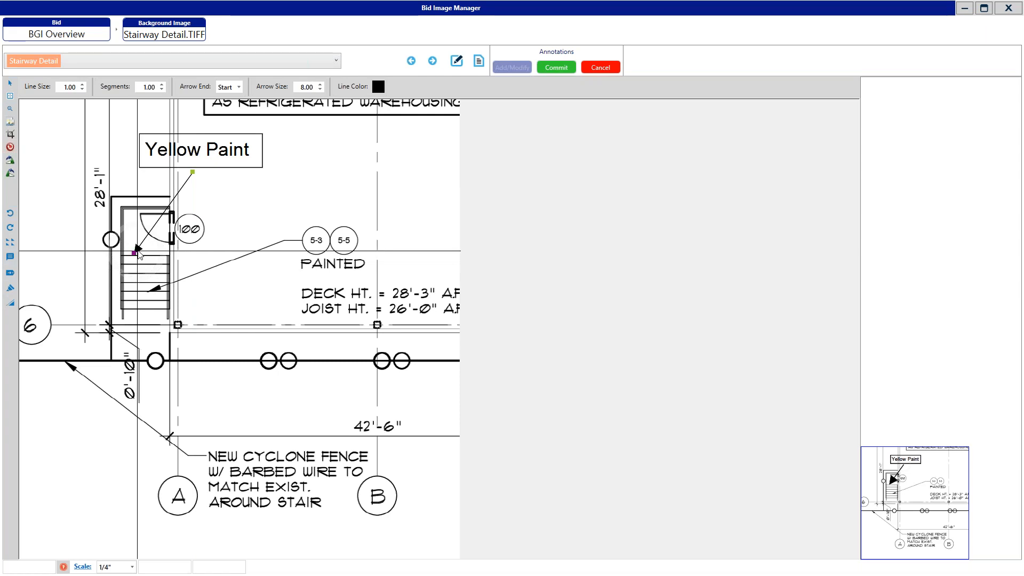
left_click(237, 89)
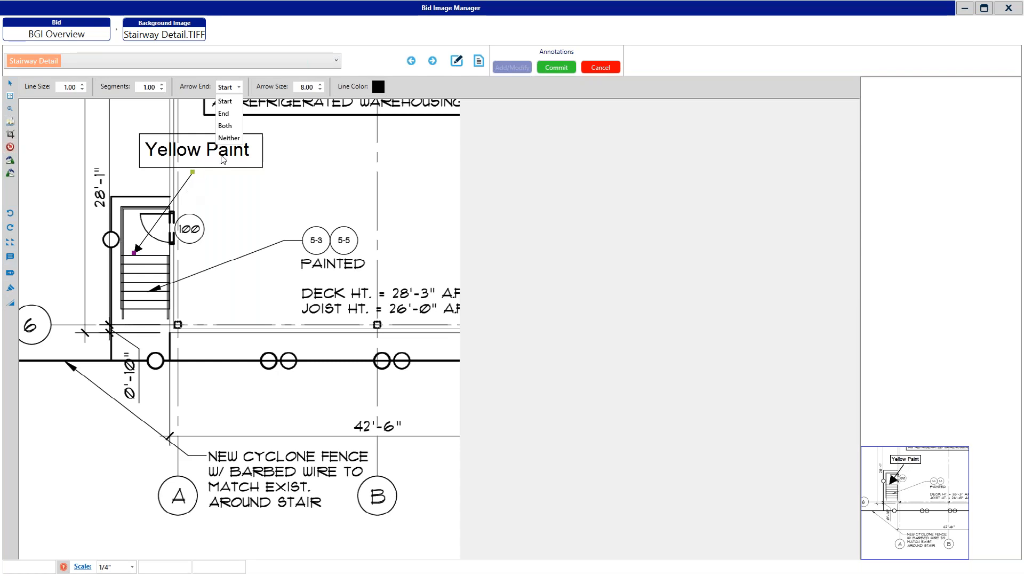
left_click(299, 156)
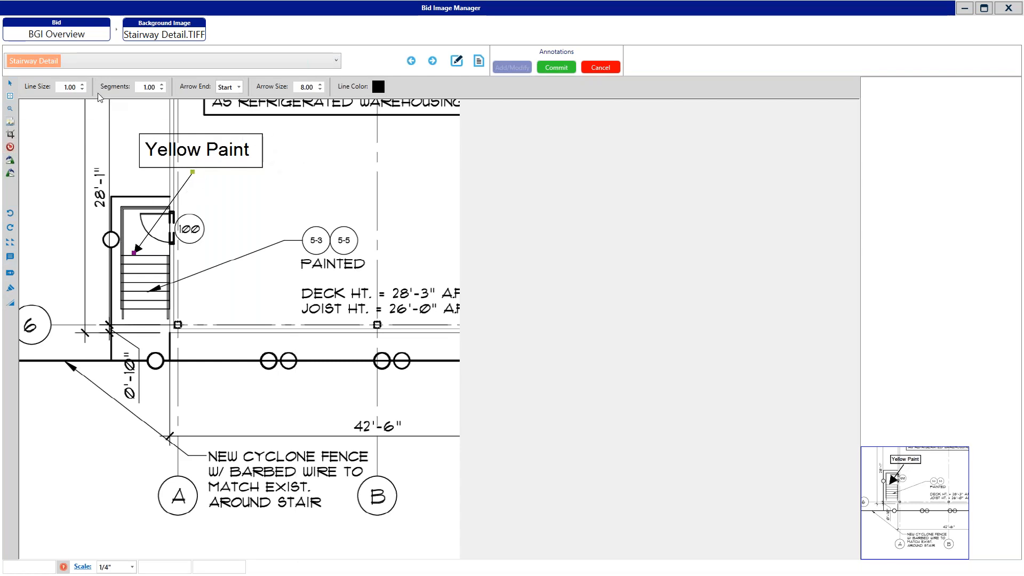
left_click(84, 85)
left_click(84, 84)
left_click(84, 84)
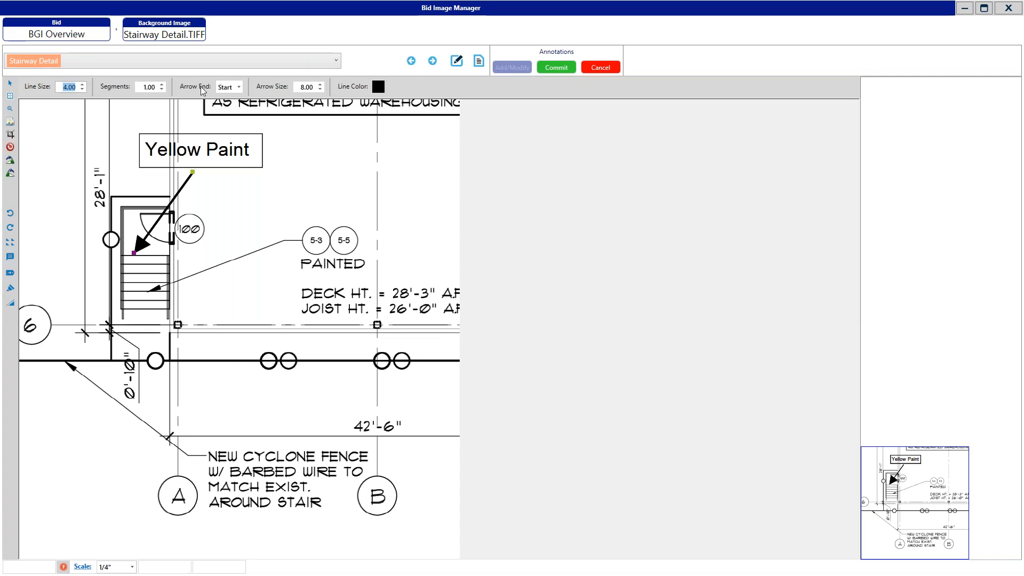
- Try a larger arrow size on the Yellow Paint arrow, return it to 8.00, and set the line size to 2.00
left_click(320, 84)
left_click(321, 84)
left_click(320, 84)
left_click(320, 89)
left_click(321, 90)
left_click(321, 89)
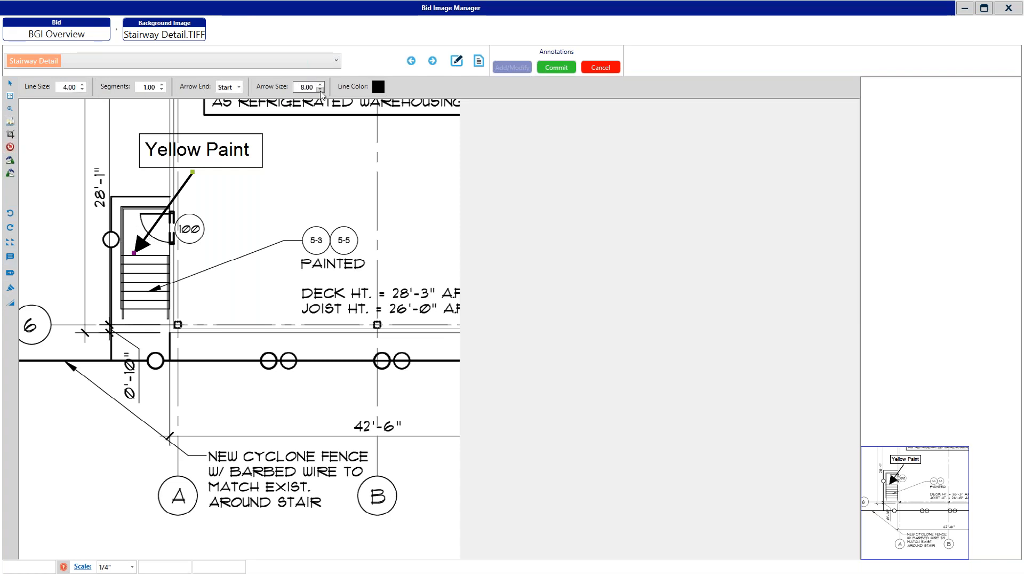
left_click(82, 89)
left_click(82, 89)
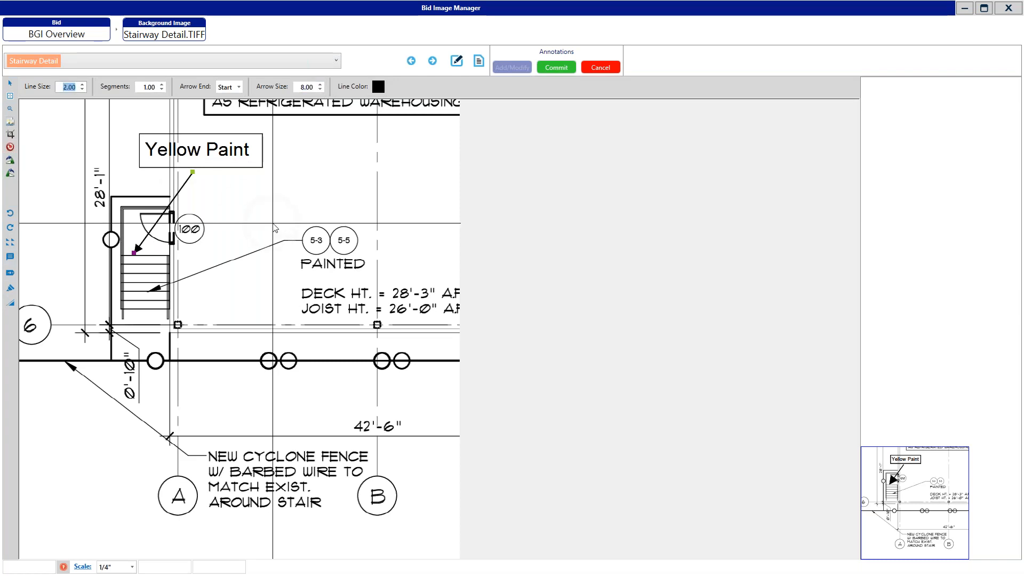
- Highlight the whole stairway enclosure with a yellow rectangle
left_click(10, 291)
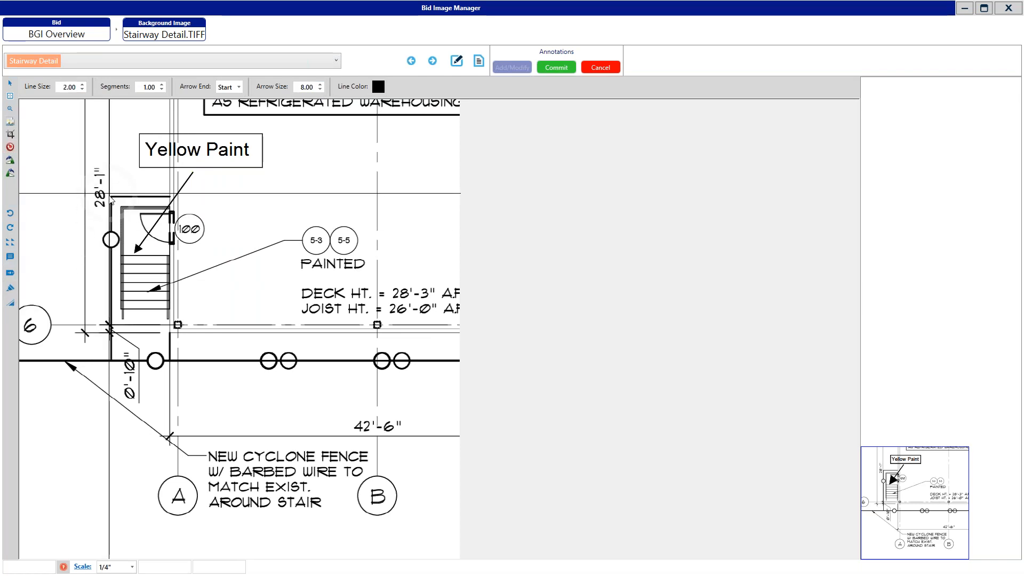
left_click_drag(110, 194, 174, 326)
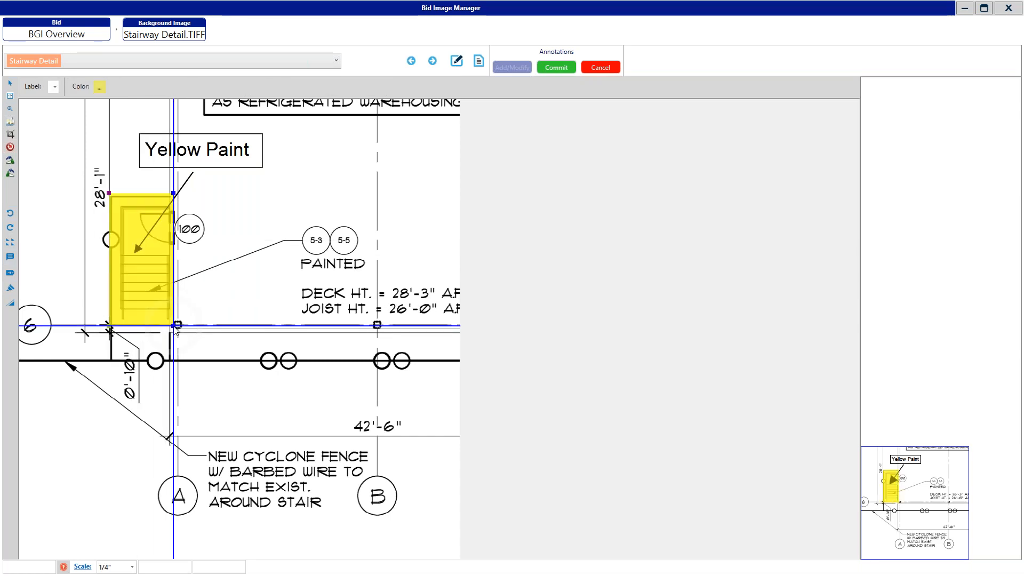
- Place a dimension about 10' 3" long from the stair's wall line to grid line B, just above the 42'-6" dimension, and commit the annotations
left_click(11, 304)
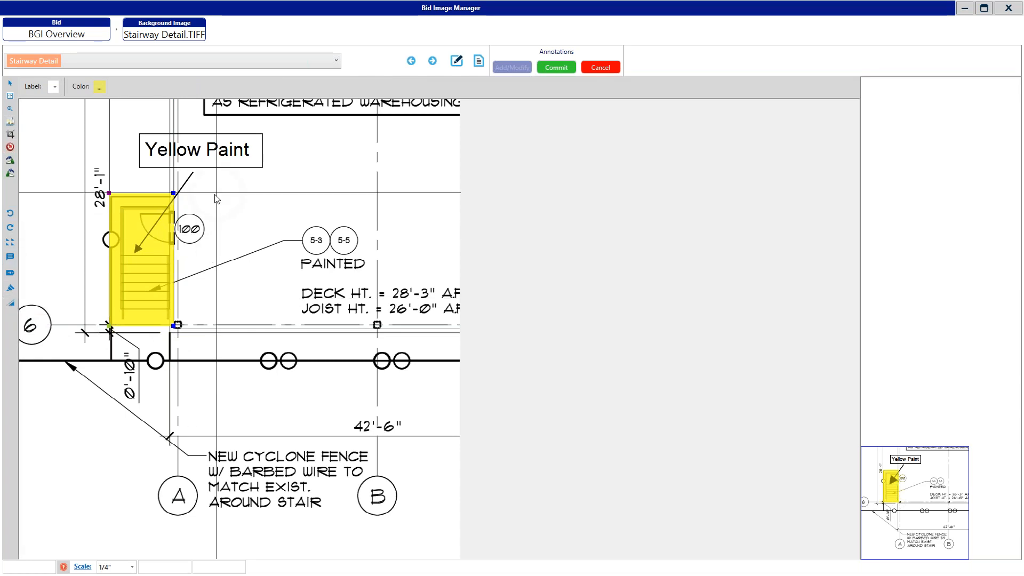
left_click(170, 378)
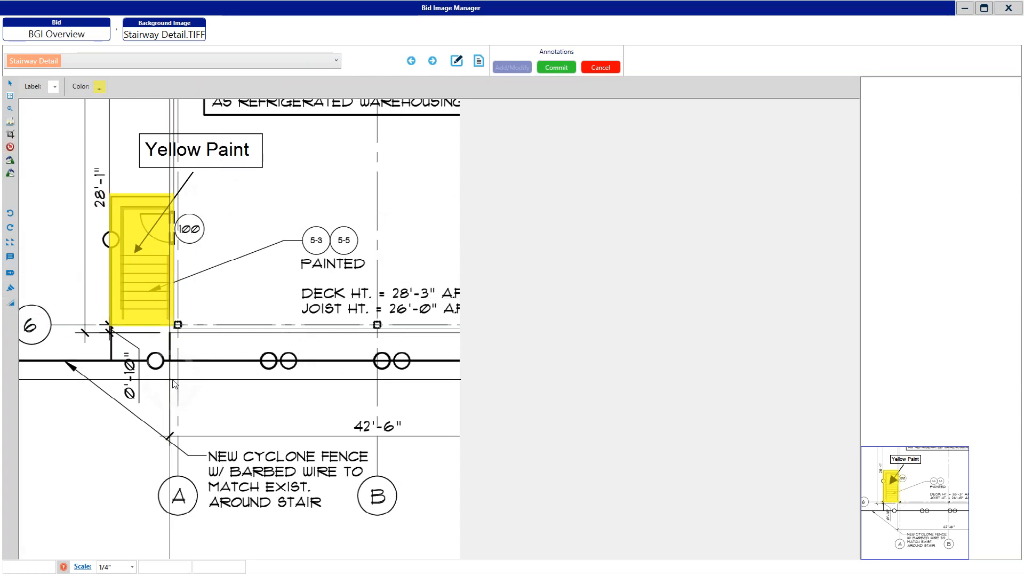
left_click(376, 380)
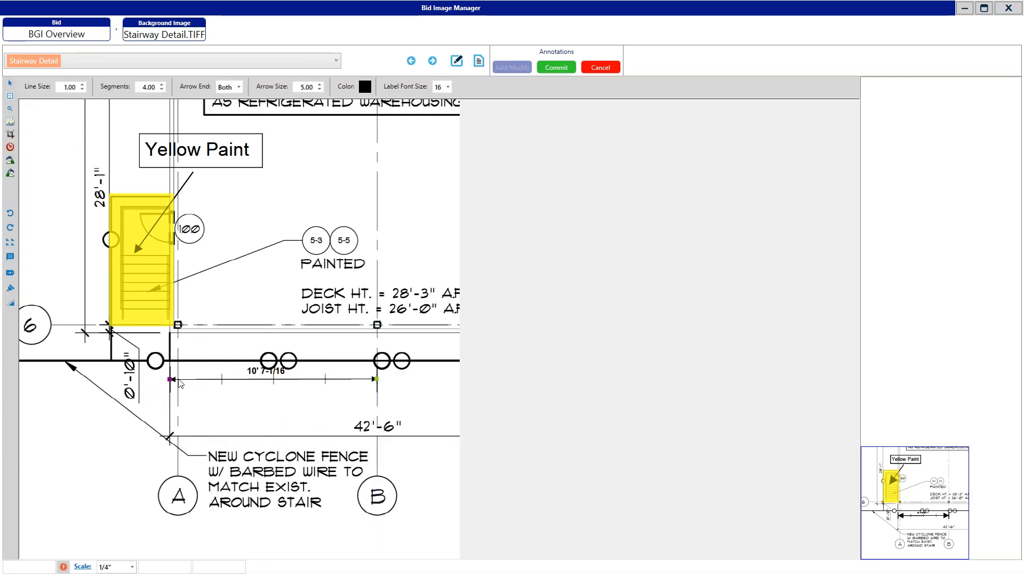
left_click_drag(170, 379, 172, 391)
left_click_drag(376, 379, 374, 390)
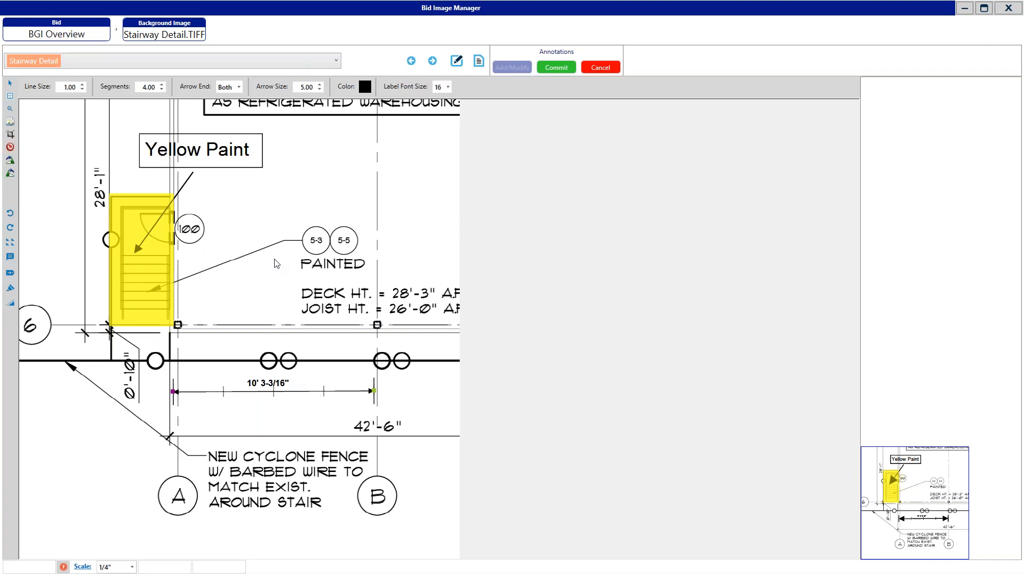
left_click(563, 68)
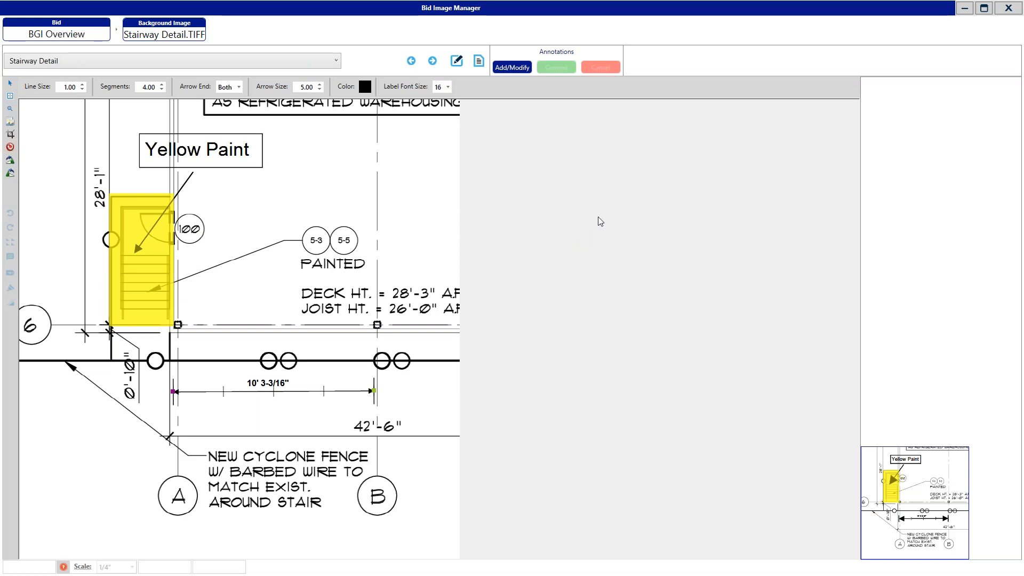
- Open Tapered.TIFF from the bid's image list and cancel its pending annotation edits
left_click(90, 37)
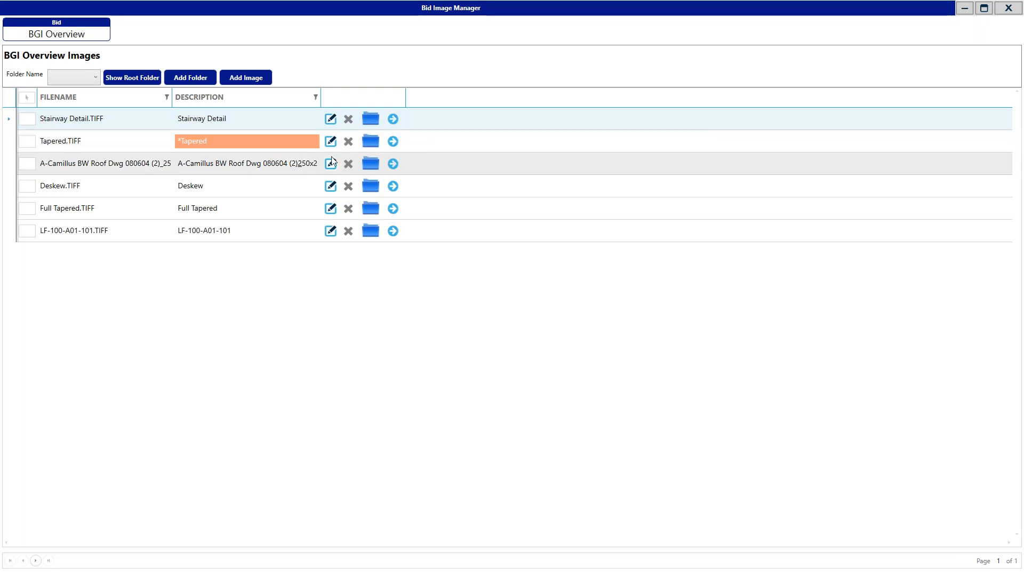
left_click(391, 144)
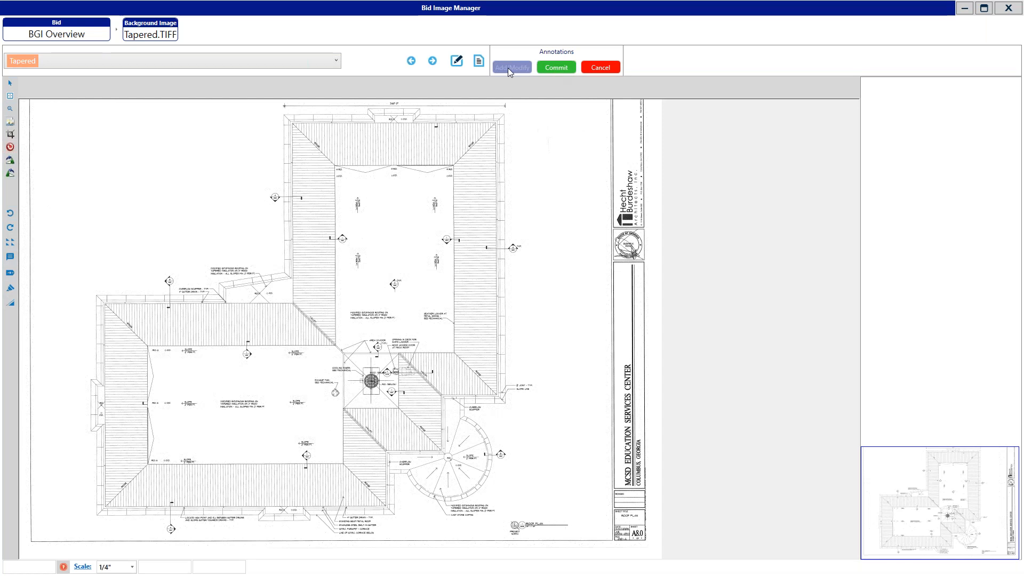
left_click(600, 67)
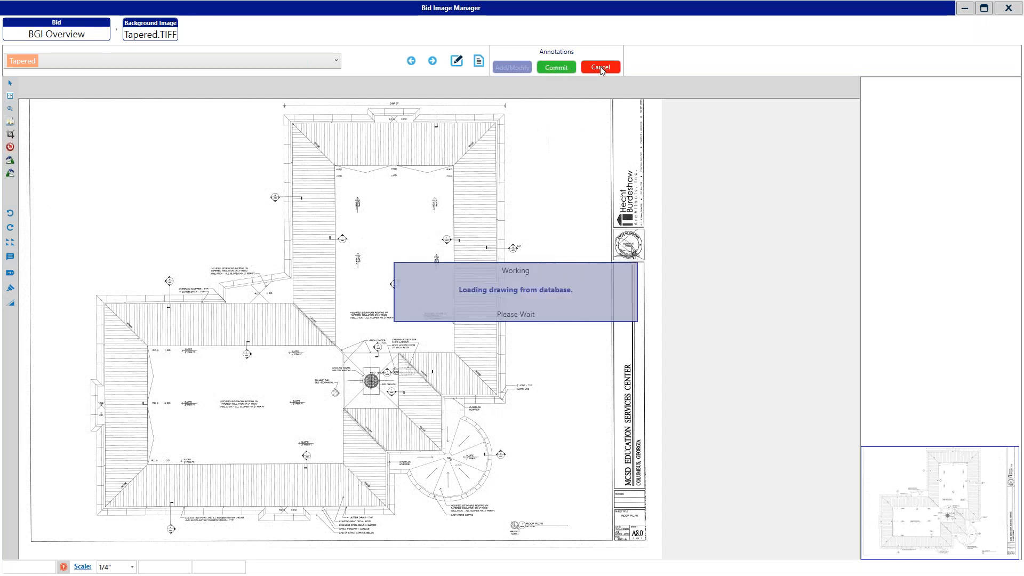
- Reopen Tapered.TIFF from the bid's image list and compare it with Full Tapered.TIFF as an image overlay
left_click(63, 35)
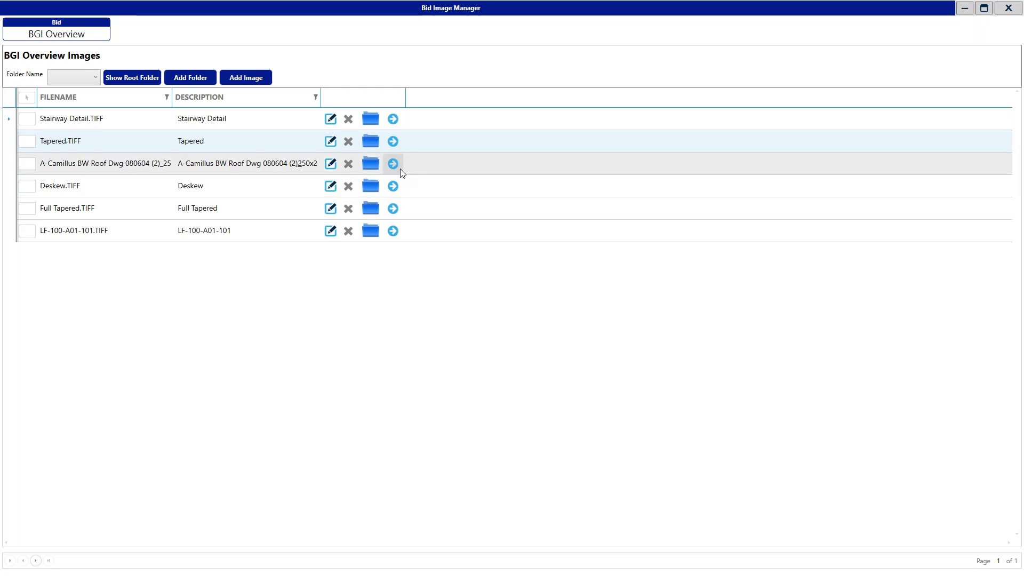
left_click(396, 142)
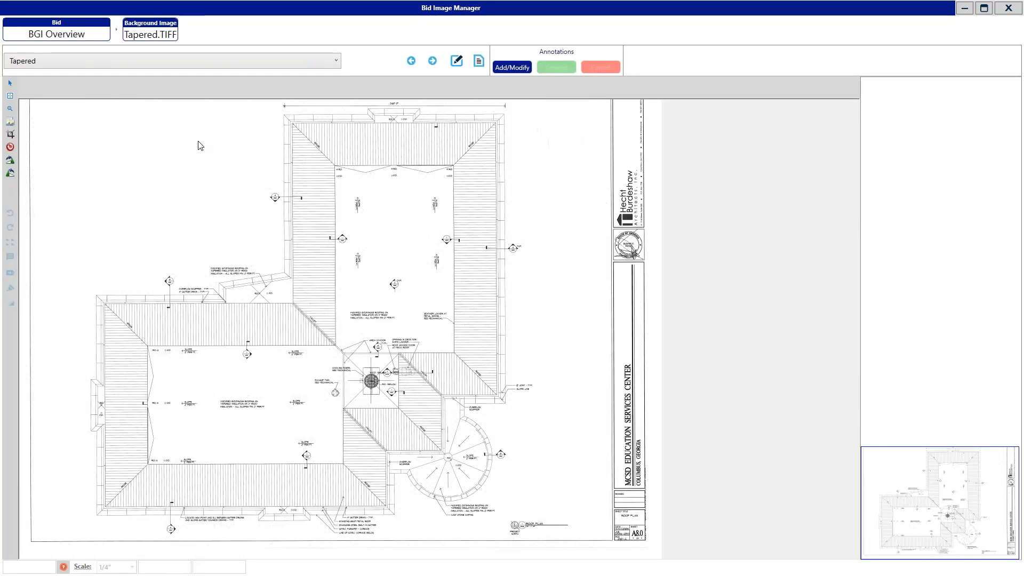
left_click(10, 123)
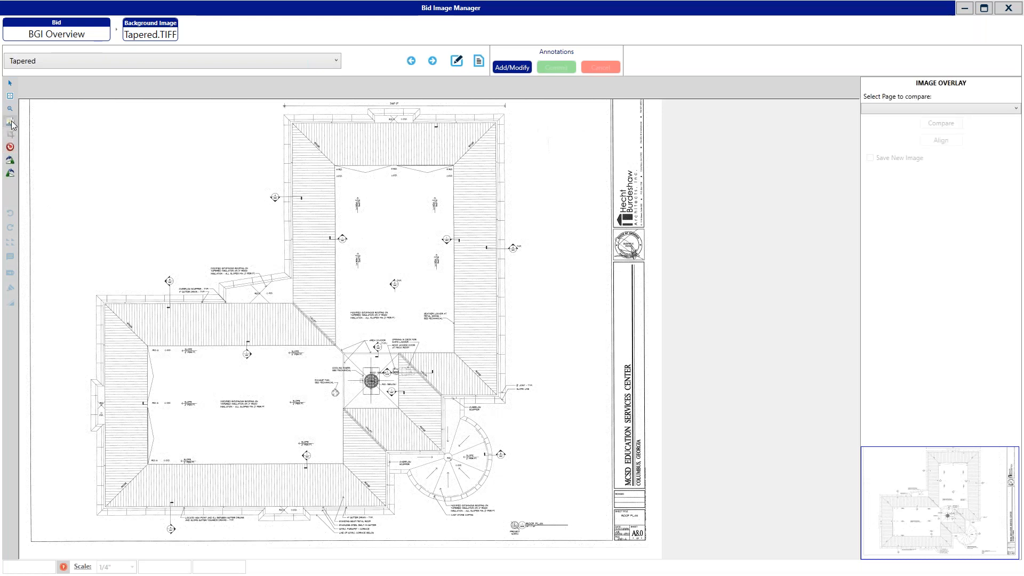
left_click(886, 110)
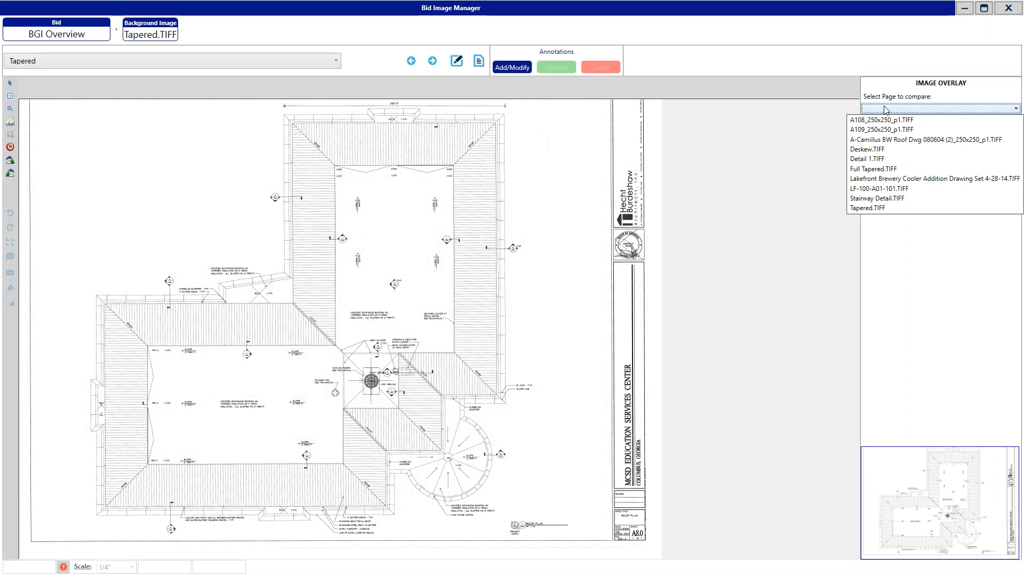
left_click(880, 170)
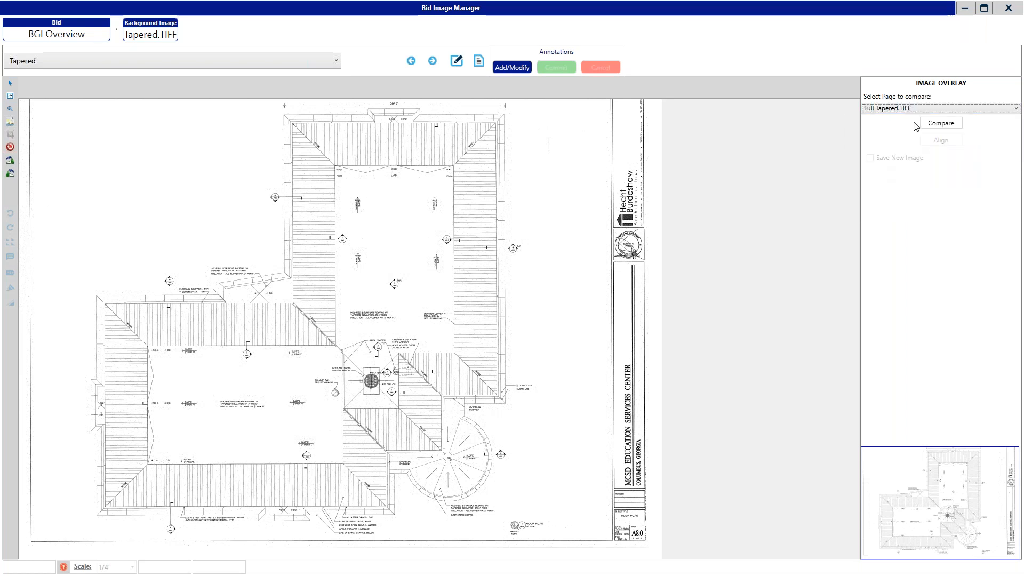
left_click(933, 123)
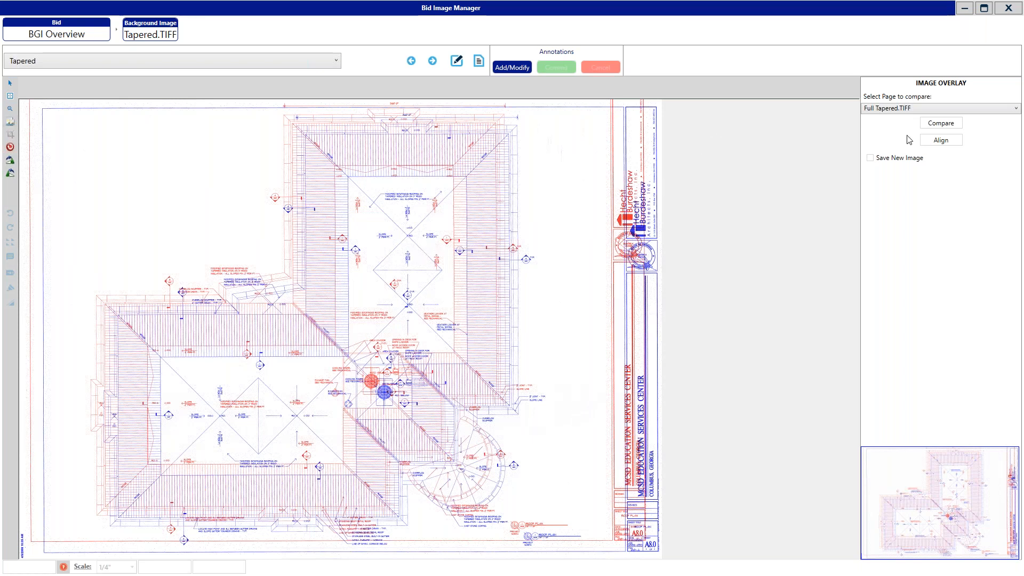
- Align the overlay by matching the upper-left and lower-left inner corners of the upper roof area on the red and blue drawings
left_click(940, 141)
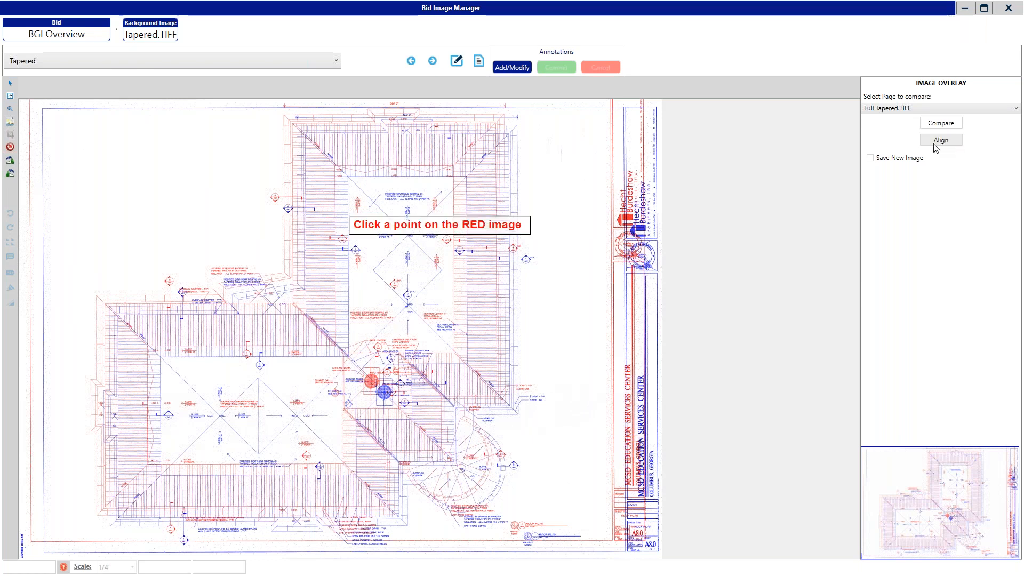
left_click(478, 227)
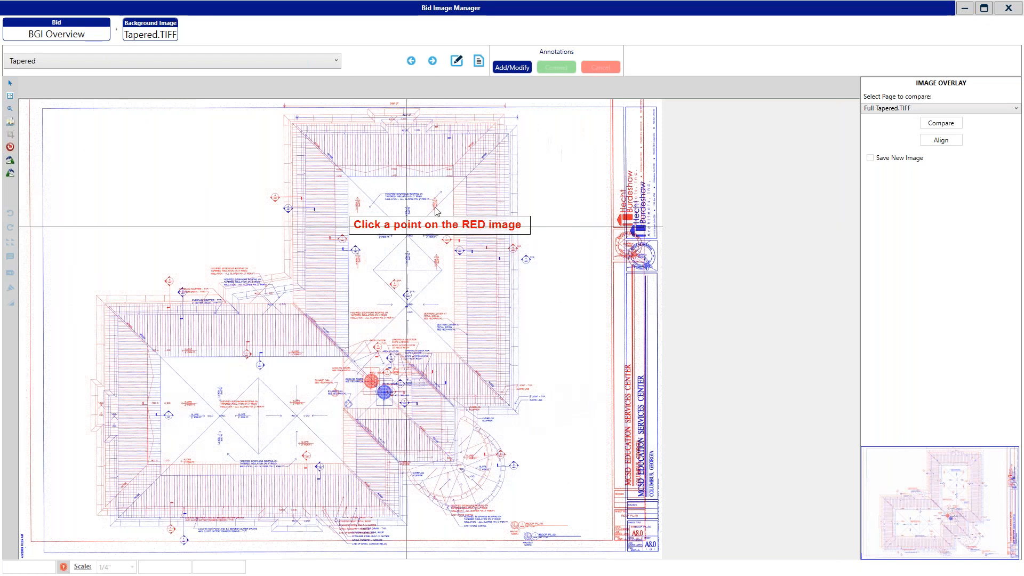
left_click(347, 182)
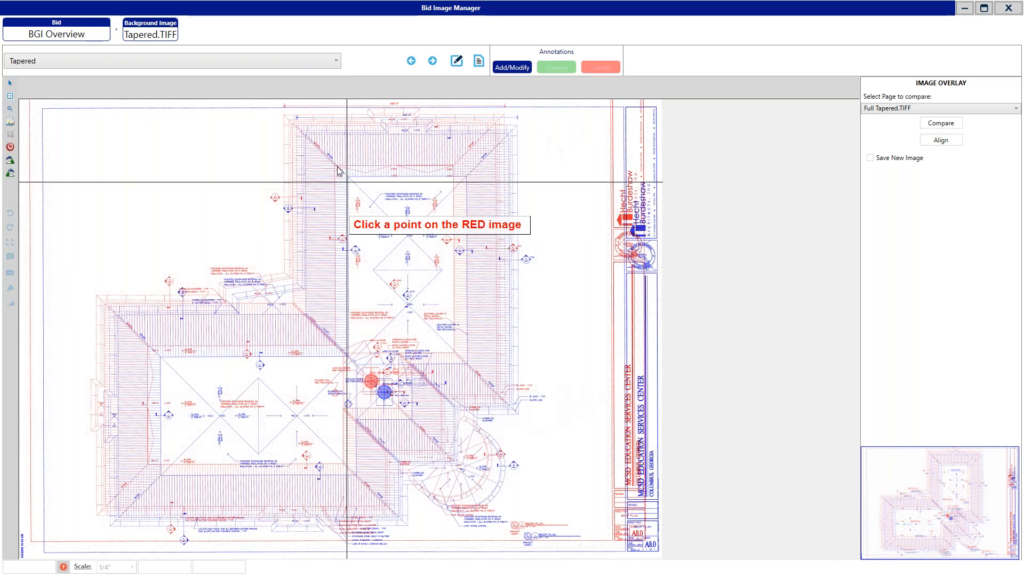
left_click(337, 168)
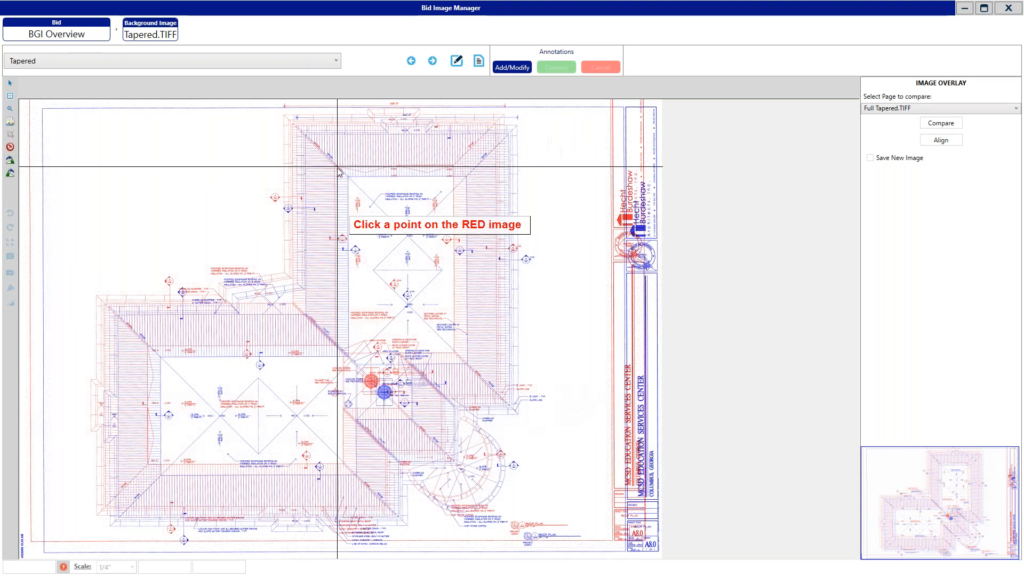
scroll(416, 200, "up", 2)
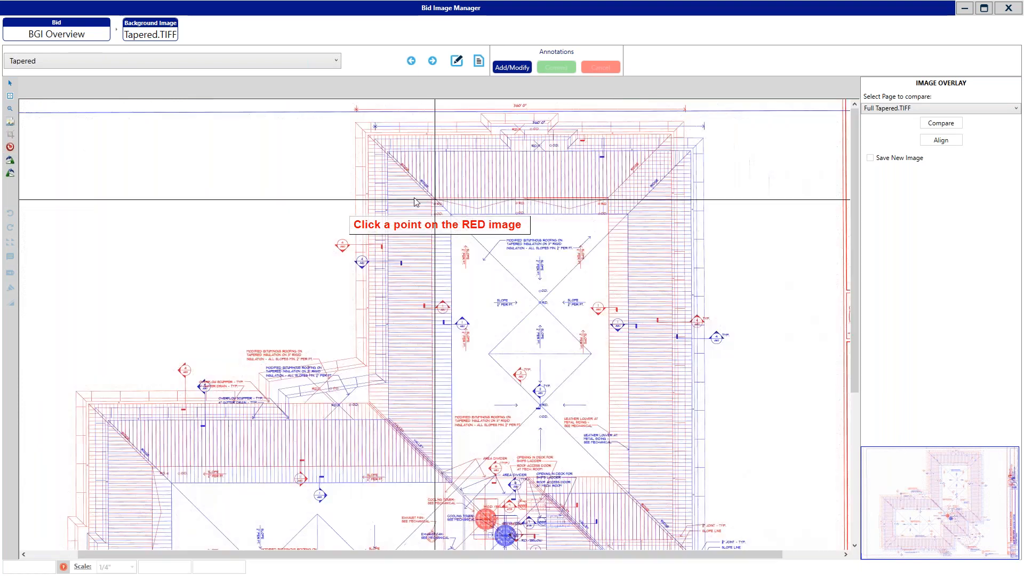
scroll(440, 208, "up", 1)
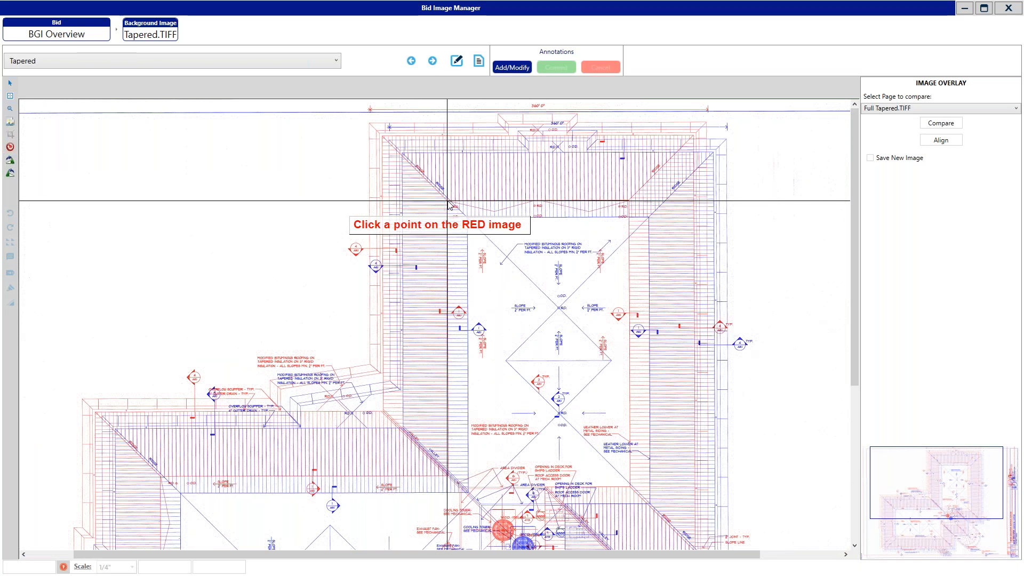
left_click(447, 201)
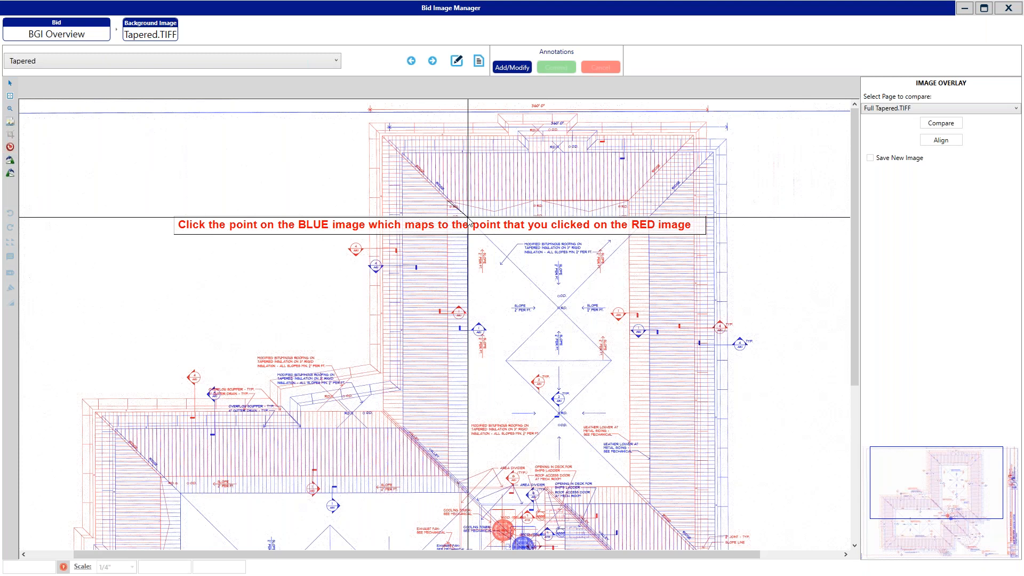
left_click(469, 219)
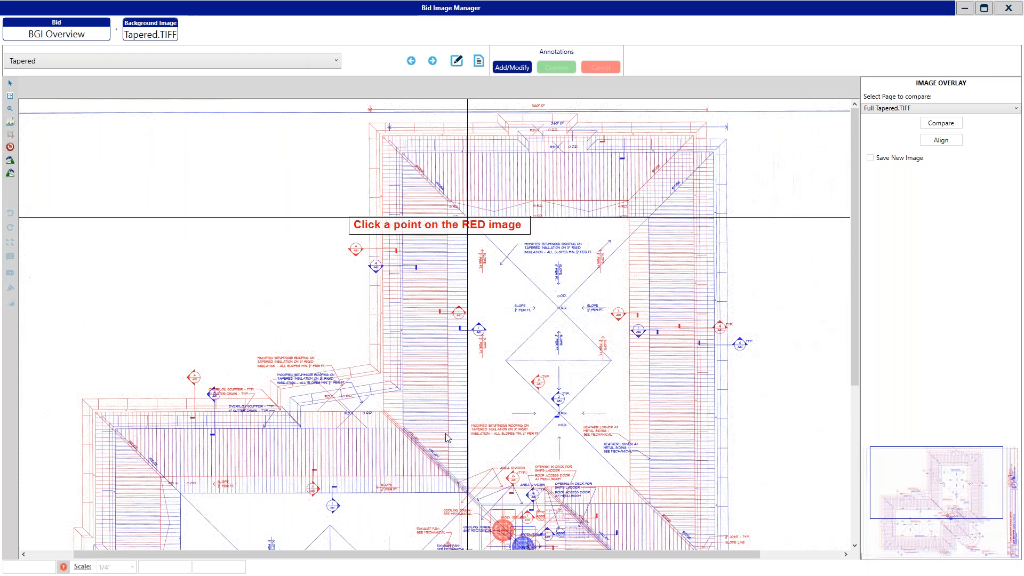
left_click(448, 476)
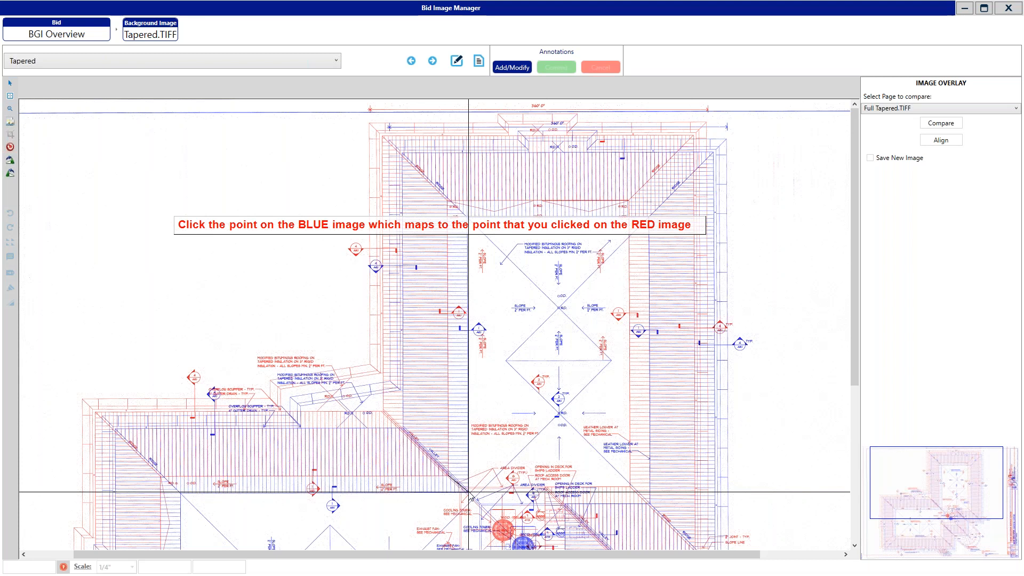
left_click(468, 492)
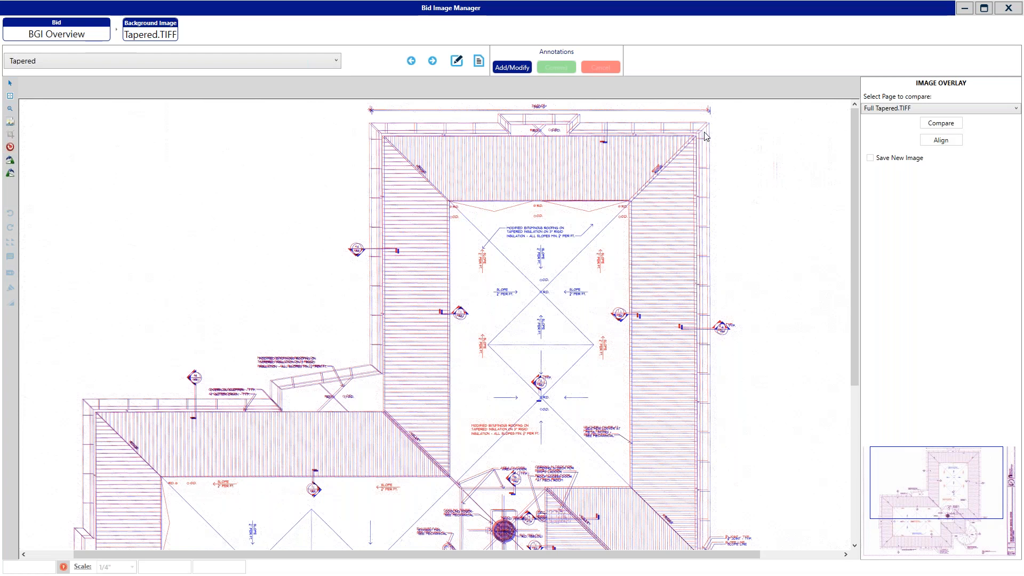
- Save the aligned overlay as a new image named Full Tapered Alt
left_click(870, 159)
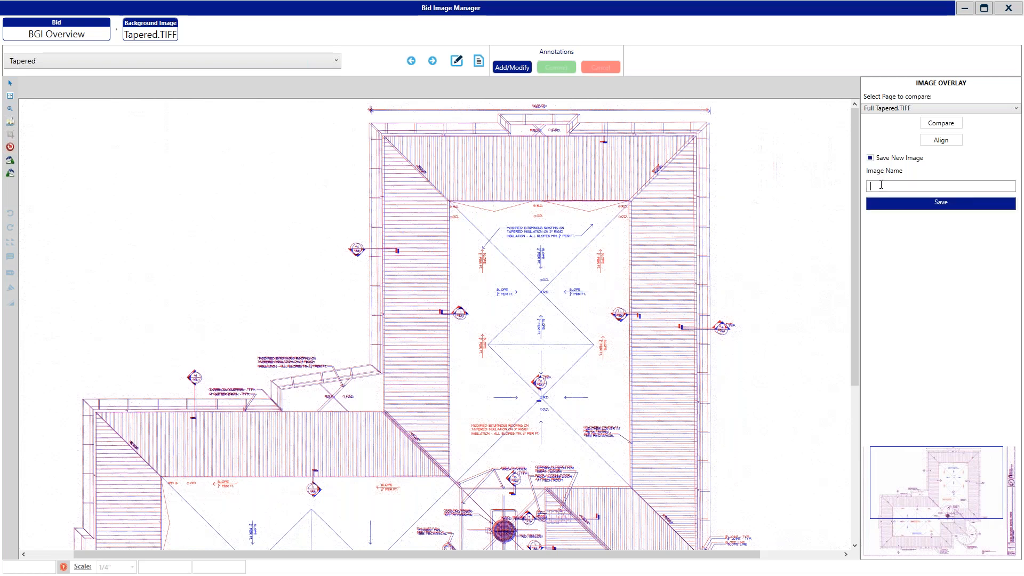
left_click(882, 185)
type("Full Tapered Alt")
left_click(911, 209)
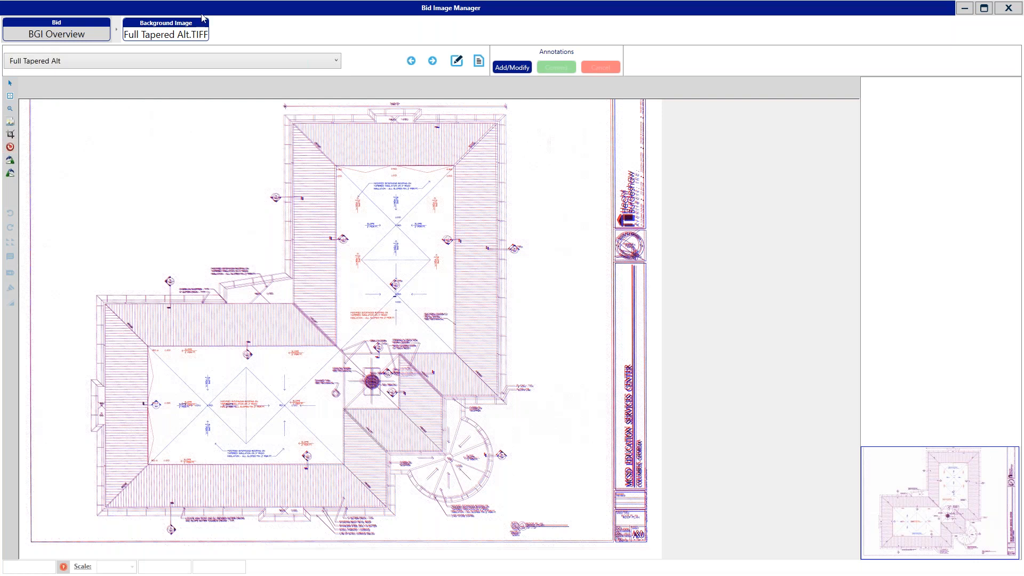
- Close the Bid Image Manager and the IrfanView image, and bring up the take-off drawing of Scenario 1
left_click(1010, 9)
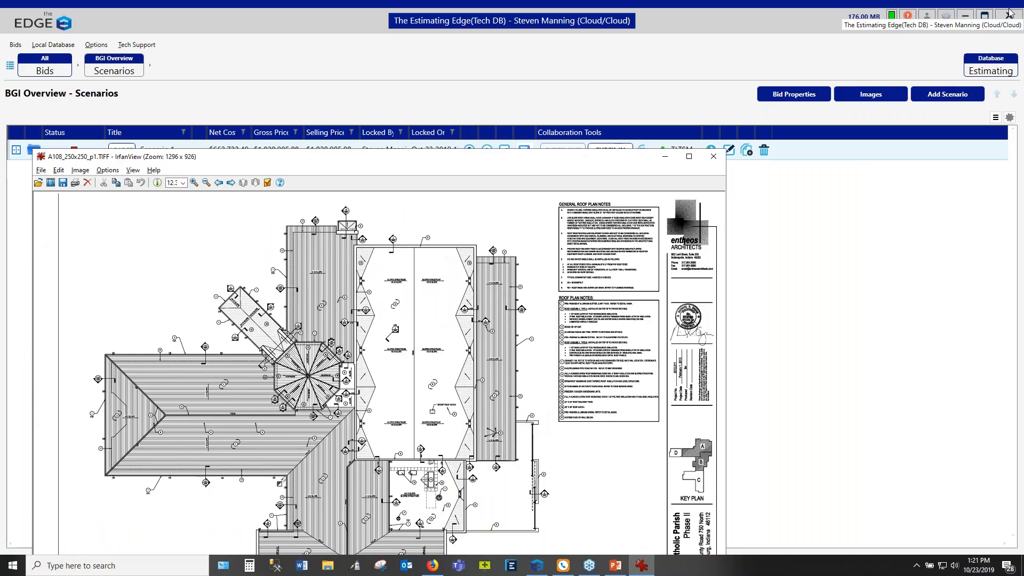
left_click(720, 157)
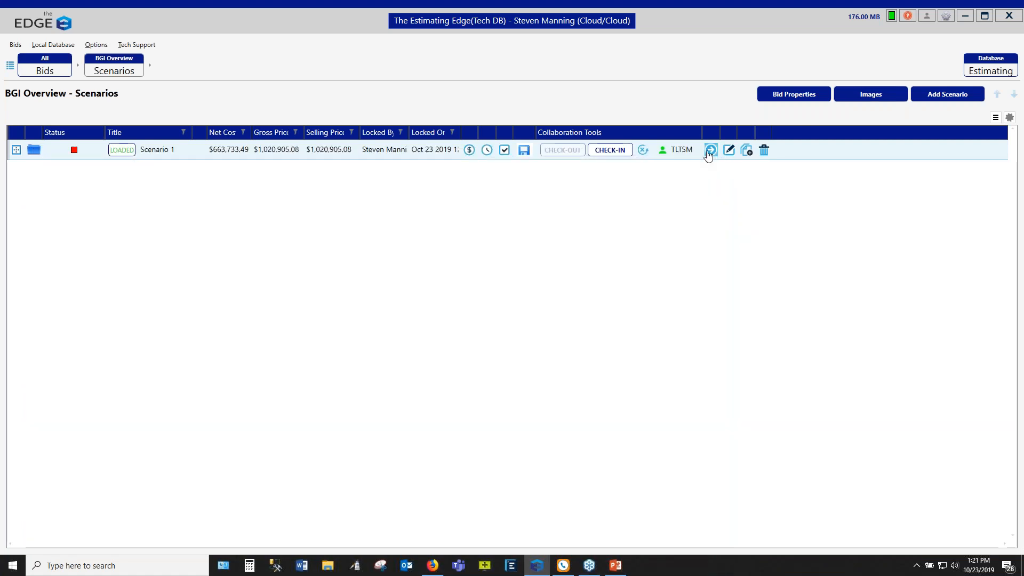
left_click(709, 152)
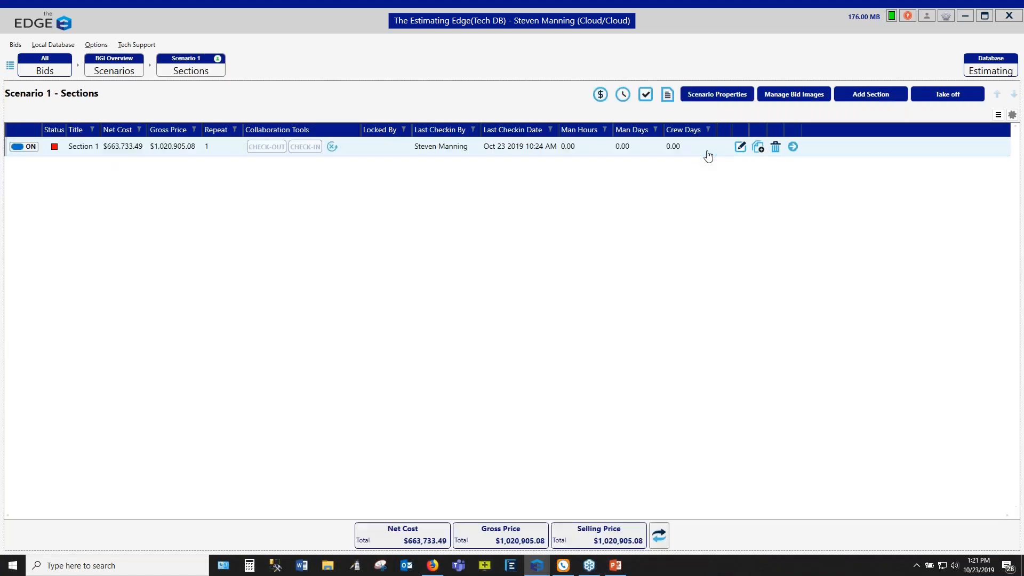
left_click(949, 97)
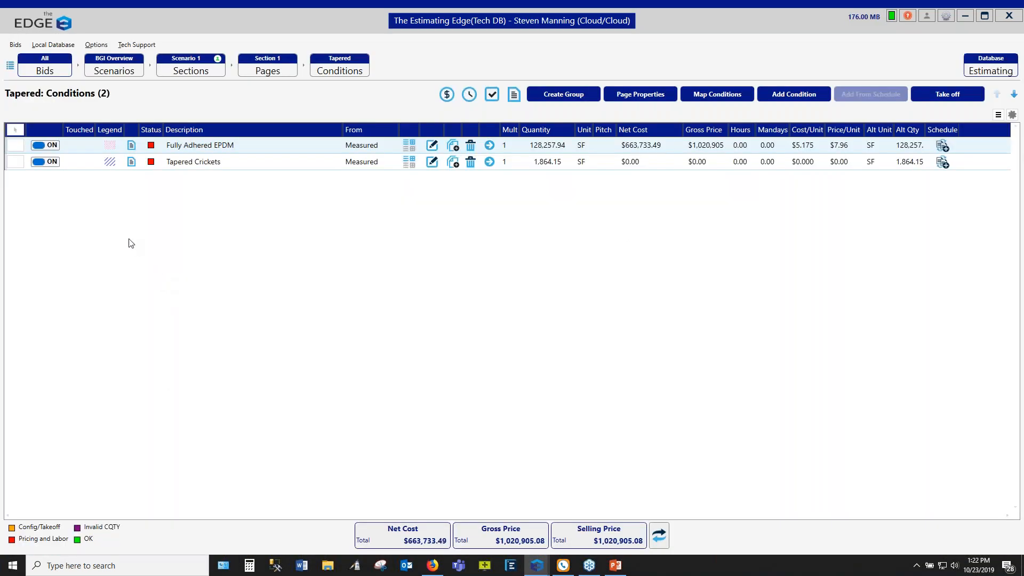
left_click(967, 16)
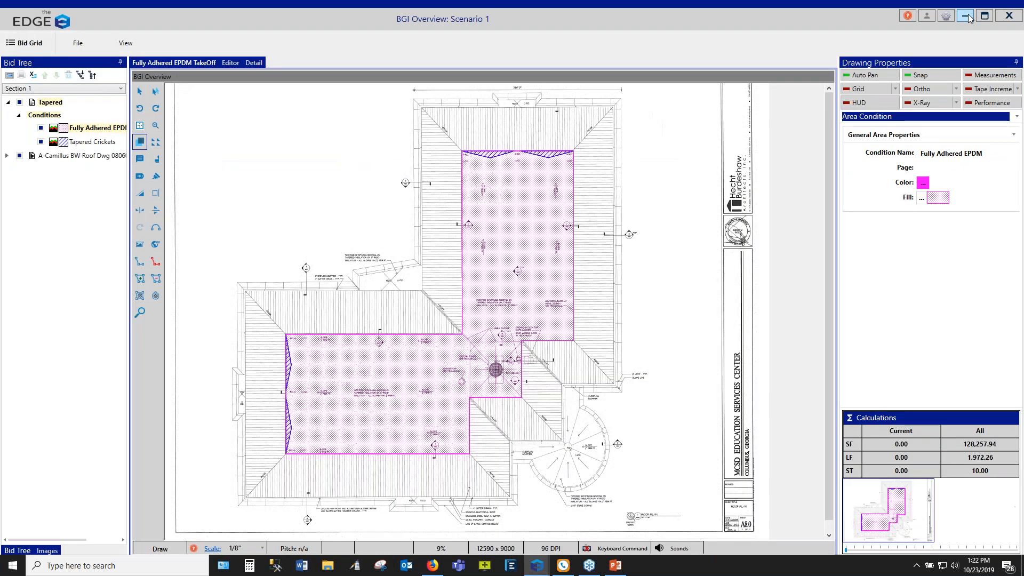
- Examine the Tapered page and its Fully Adhered EPDM and Tapered Crickets conditions in the take-off
left_click(88, 142)
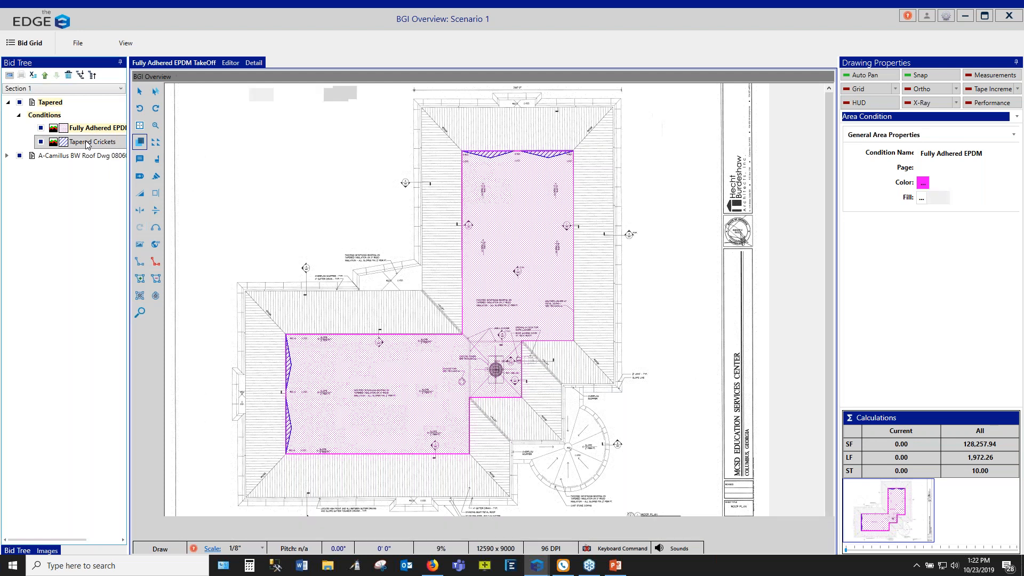
left_click(88, 130)
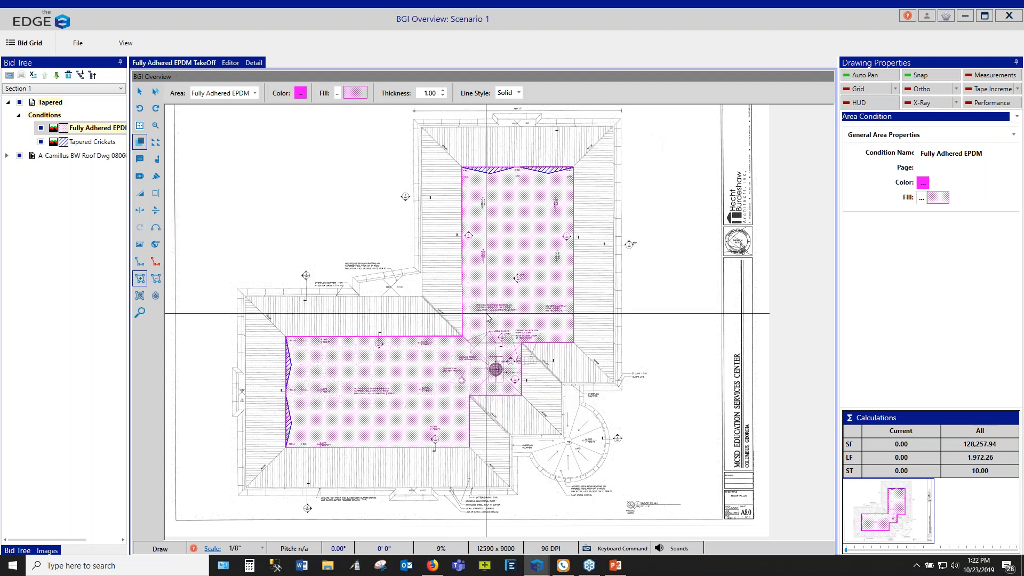
left_click(52, 116)
left_click(51, 103)
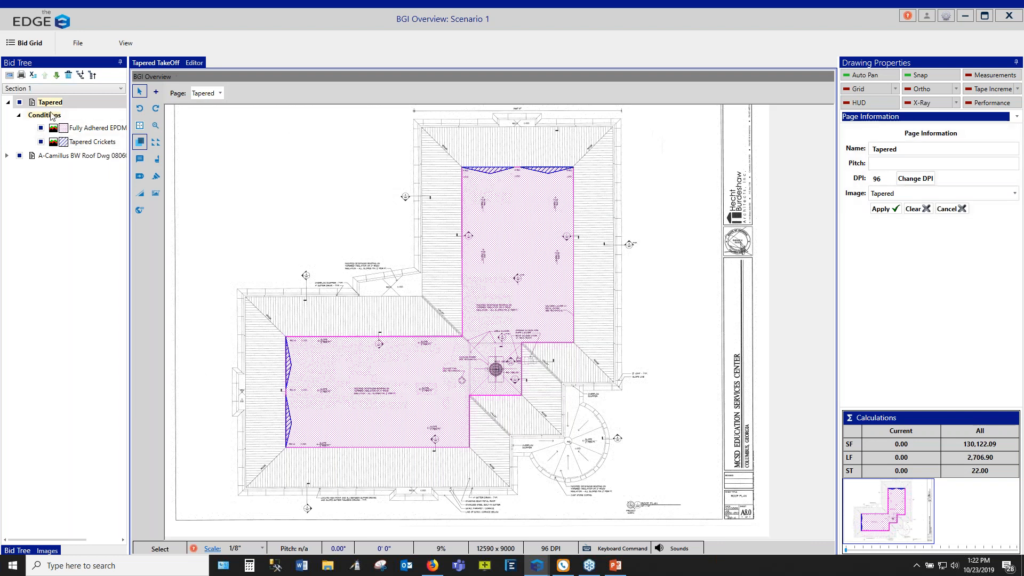
left_click(83, 129)
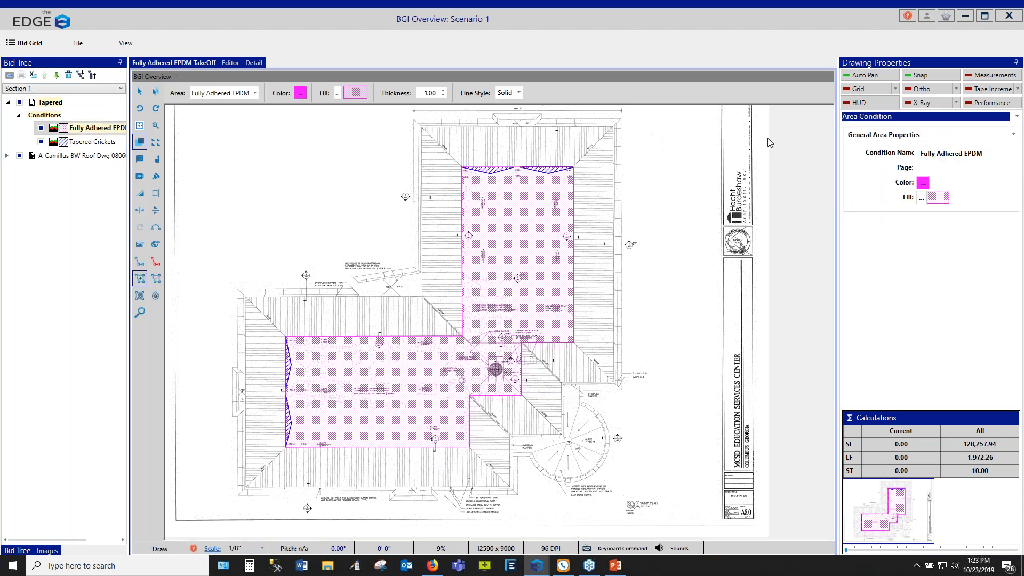
- Change the Tapered page's background image to Full Tapered Alt
left_click(47, 103)
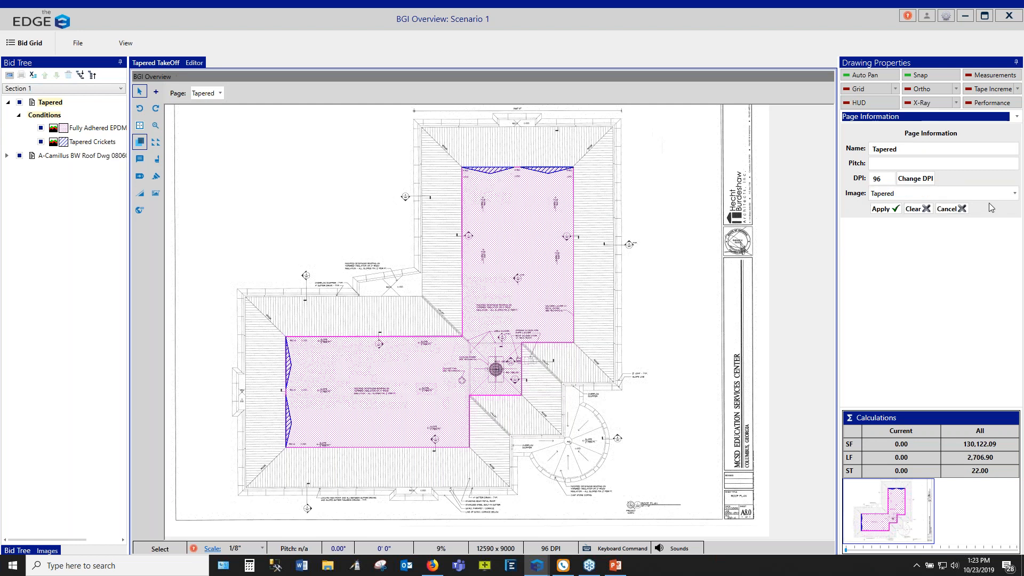
left_click(1003, 195)
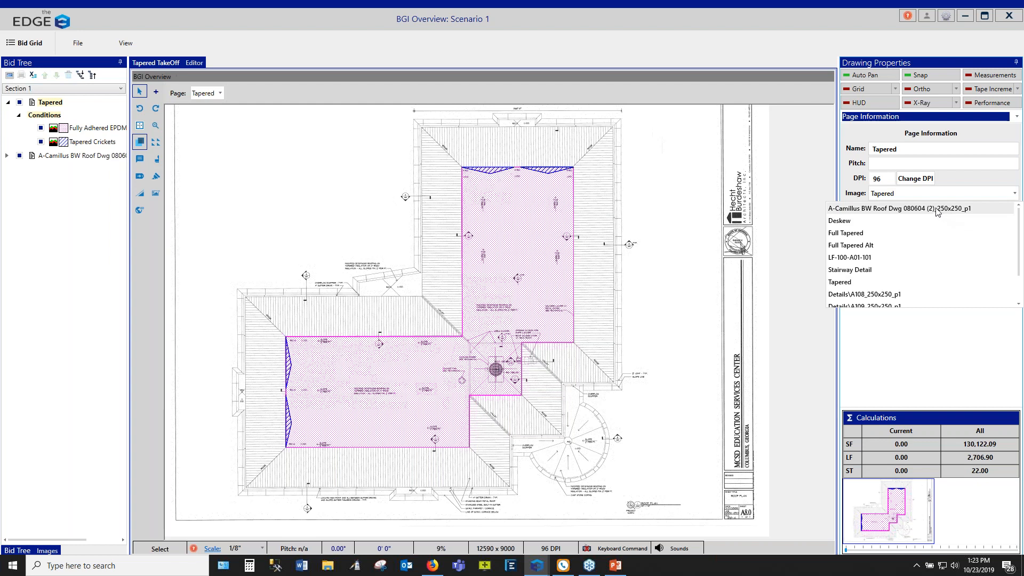
left_click(852, 246)
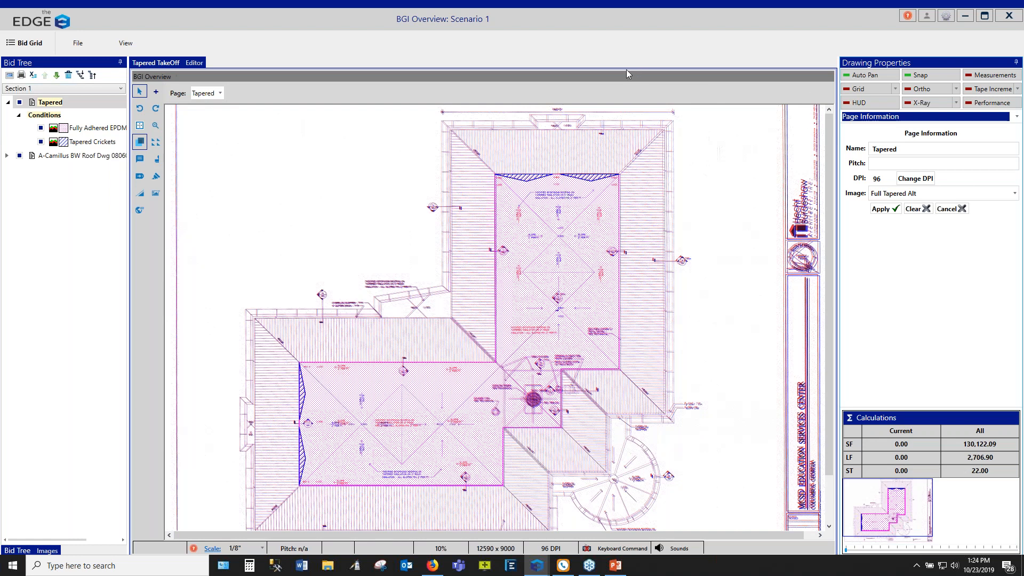
- Return to the Bid Image Manager from Section 1's pages, open Deskew.TIFF, and enable adding and modifying its annotations
left_click(965, 17)
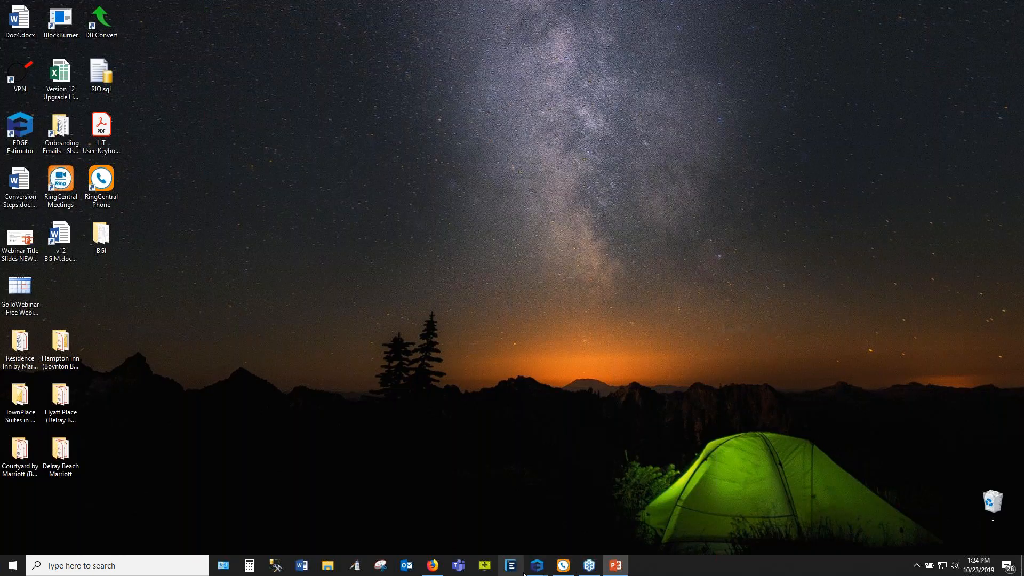
left_click(536, 566)
left_click(500, 518)
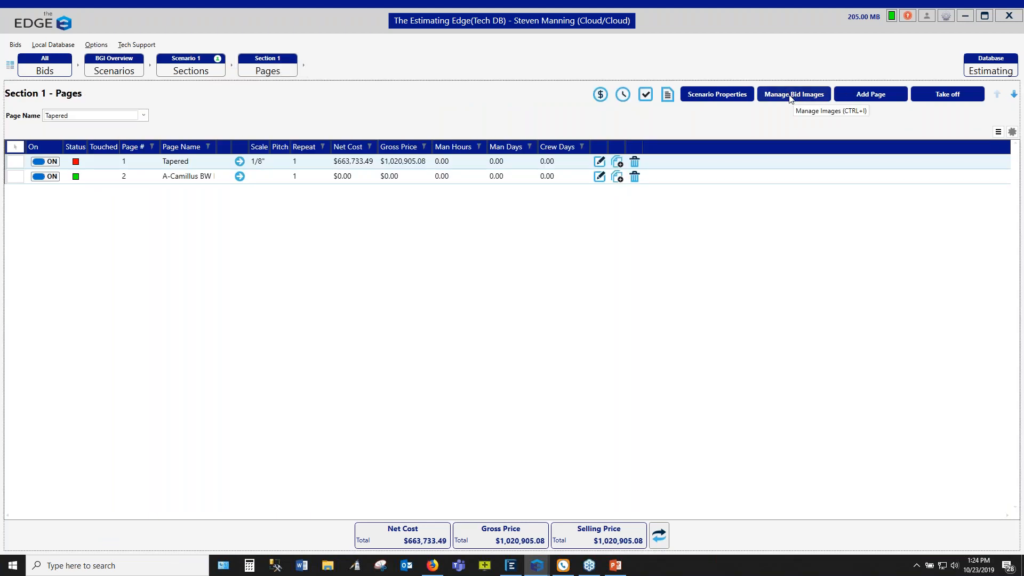
left_click(790, 96)
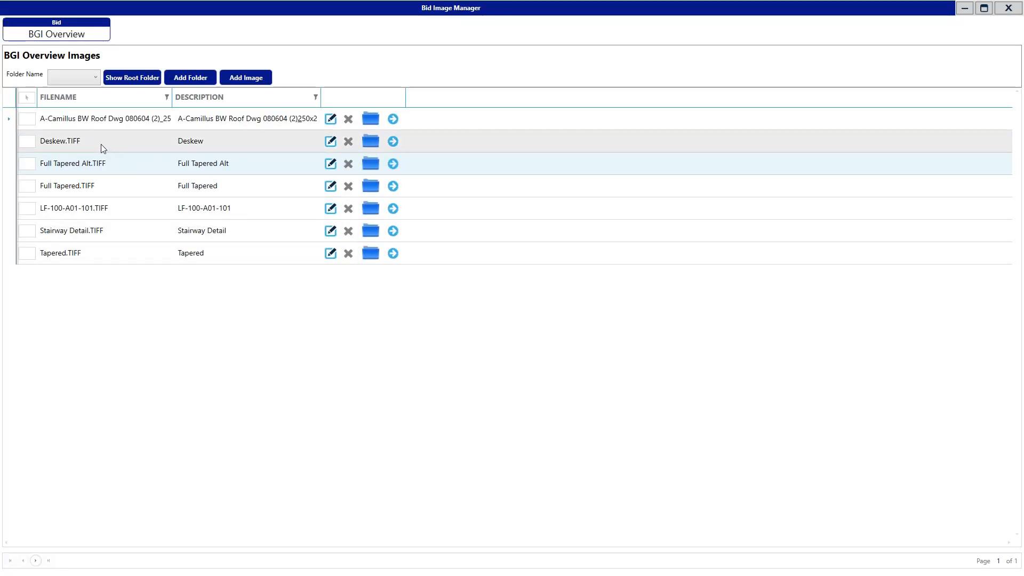
left_click(393, 141)
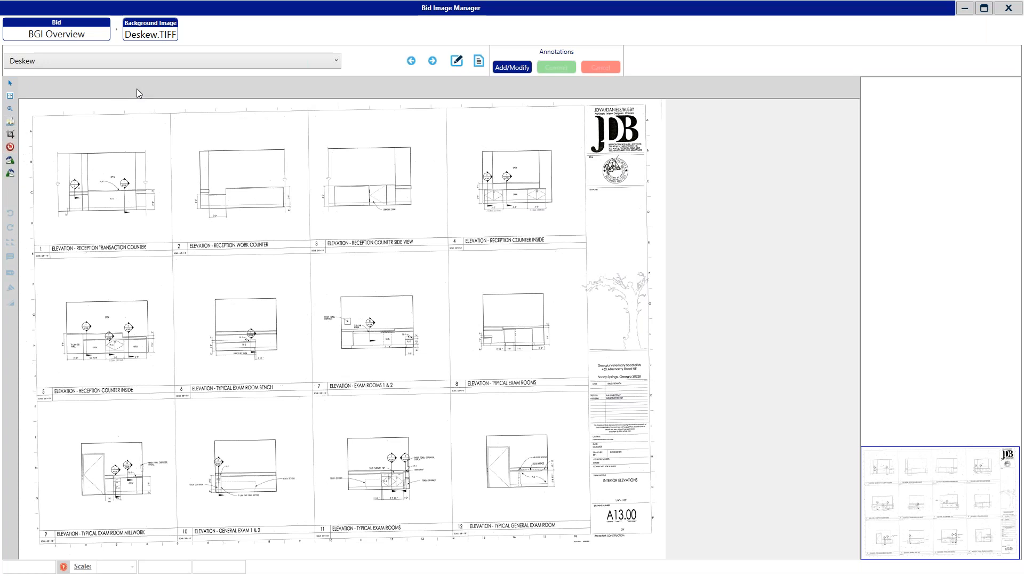
left_click(508, 66)
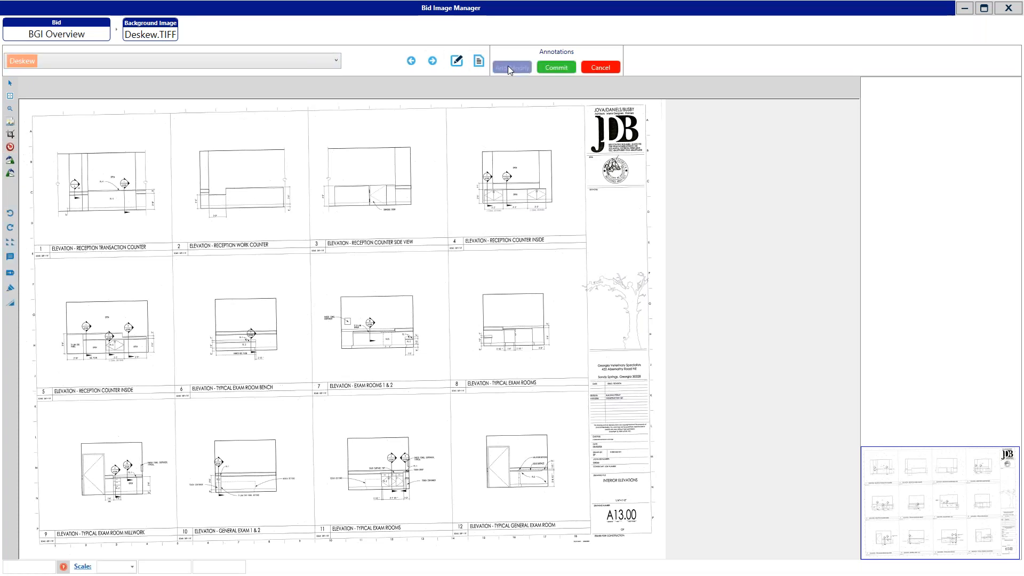
- Cancel annotation editing and deskew the Deskew image using a two-point horizontal line along the drawing's upper border, from corner to corner
left_click(605, 68)
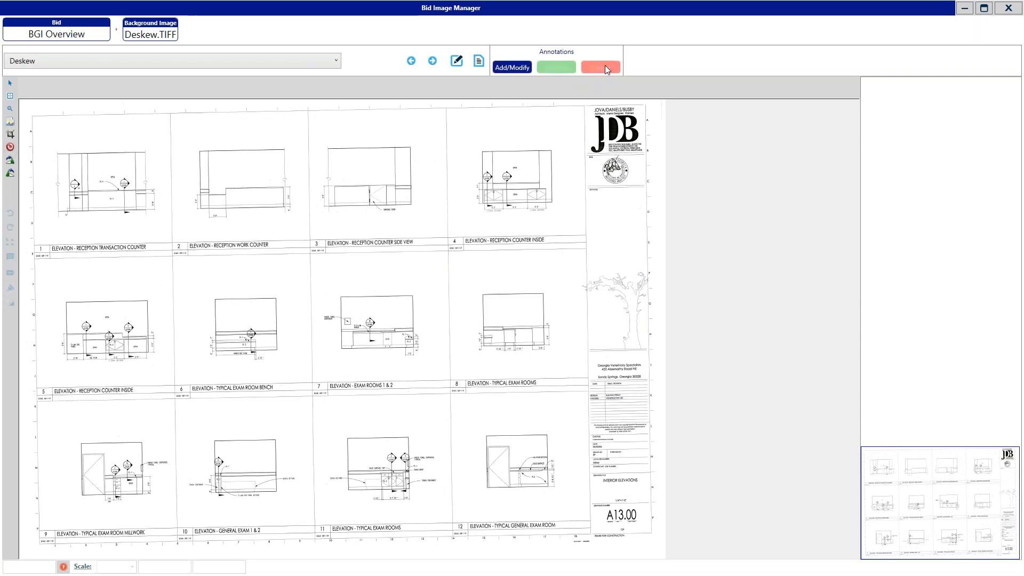
left_click(10, 148)
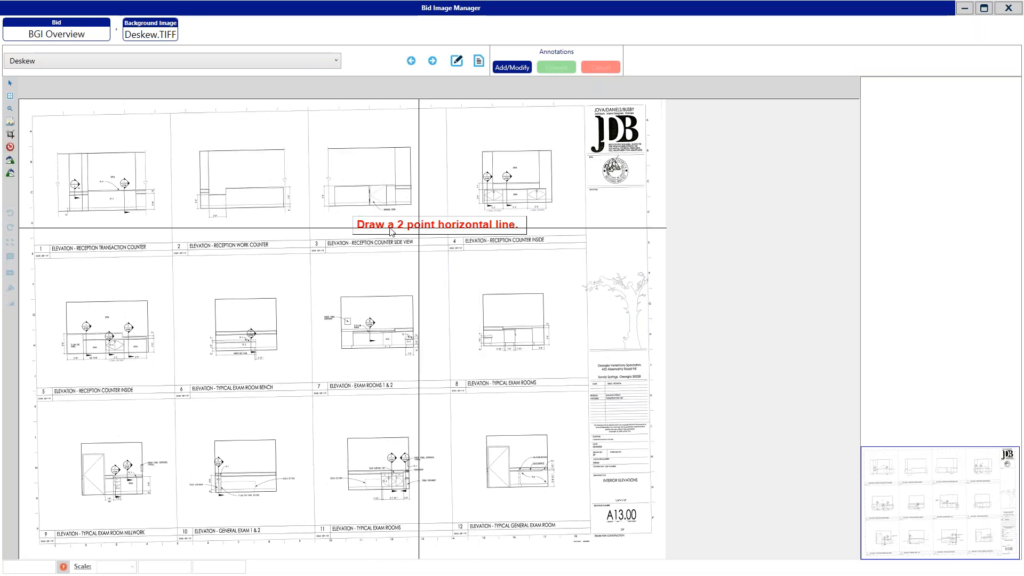
left_click(33, 116)
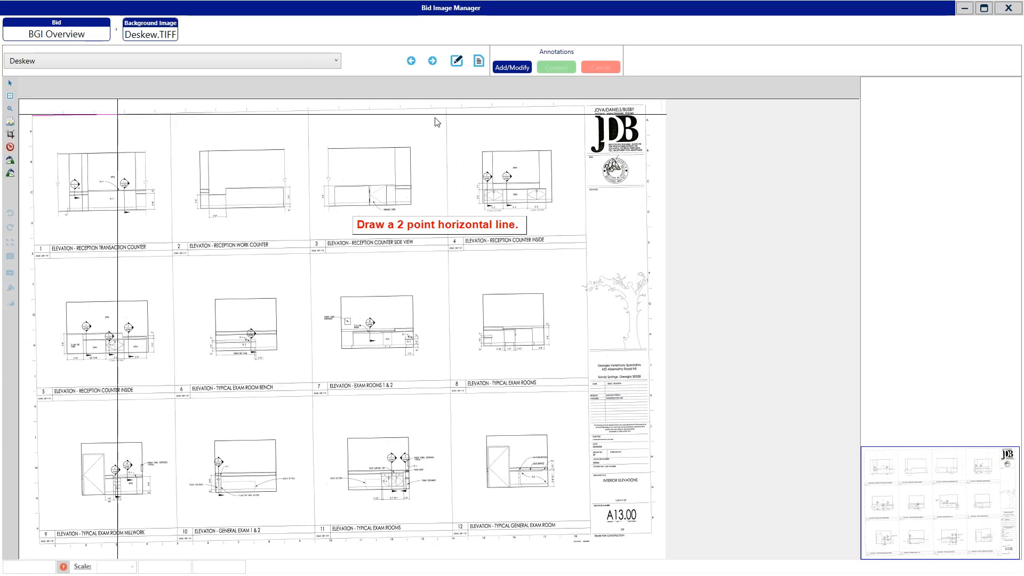
left_click(647, 109)
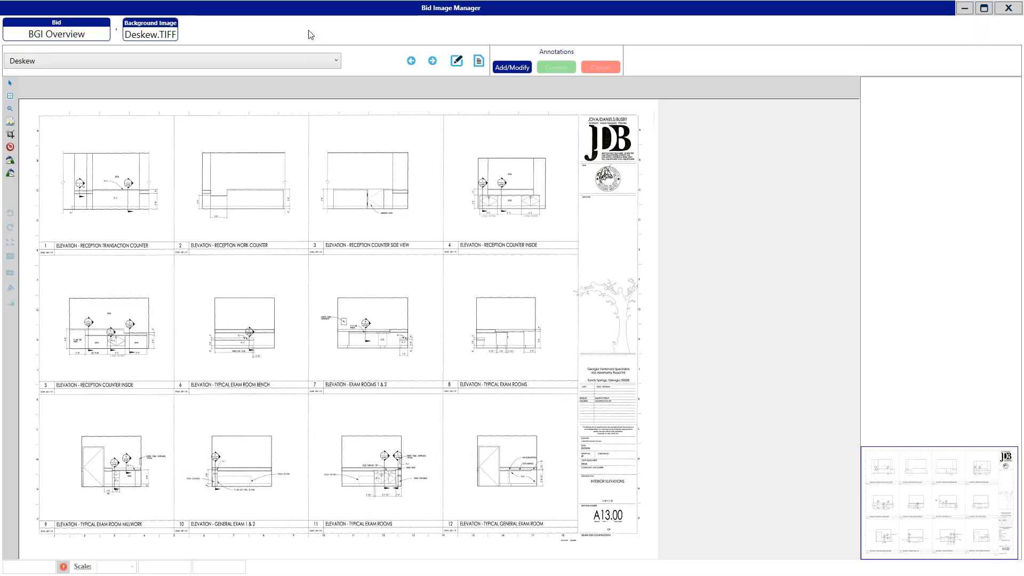
- Return to the BGI Overview image list and view the editable description of the A-Camillus BW Roof Dwg image
left_click(97, 26)
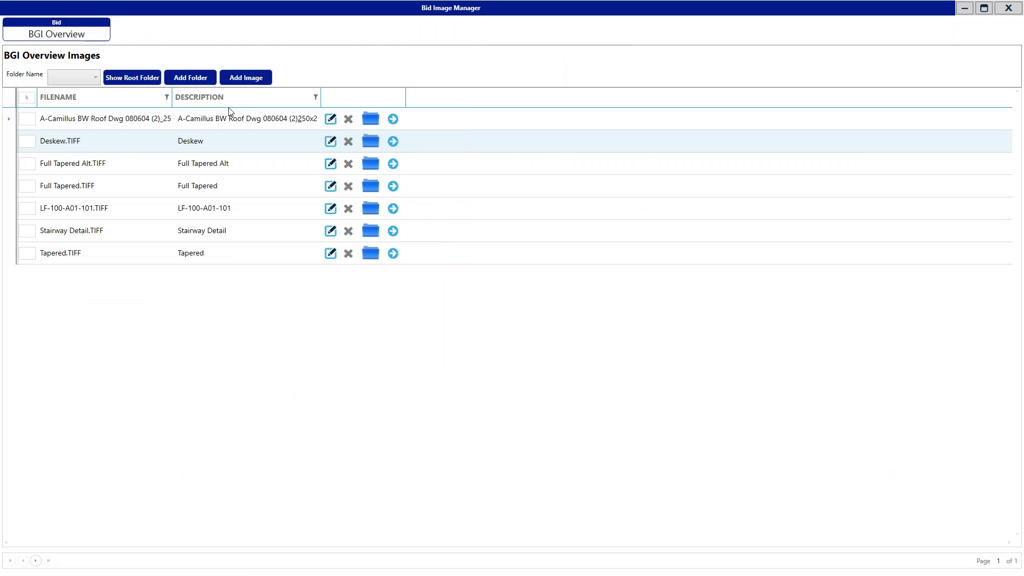
left_click(331, 119)
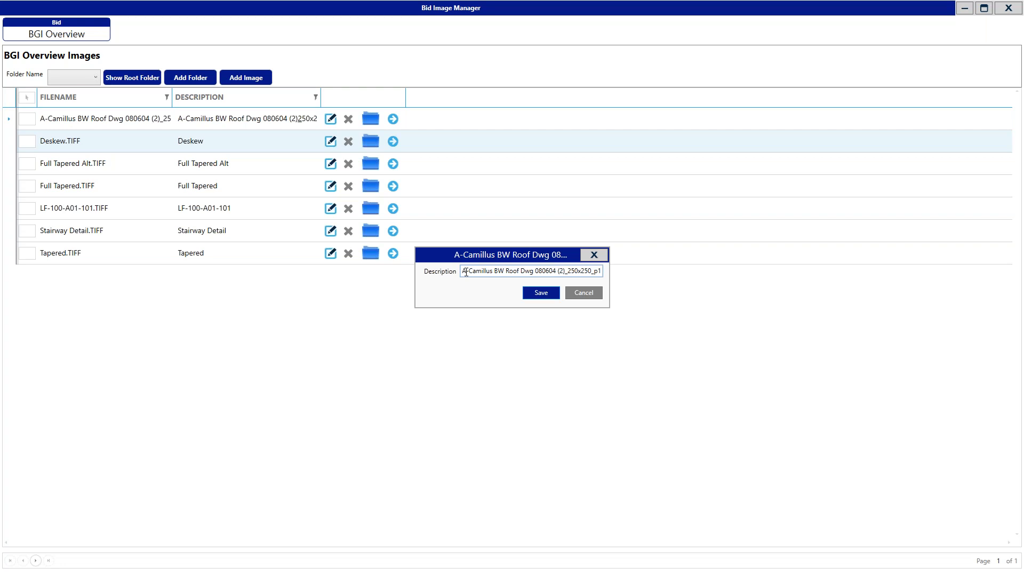
left_click(596, 296)
- Switch to Section 1's pages and view the Tapered page's general properties, including its title
left_click(964, 9)
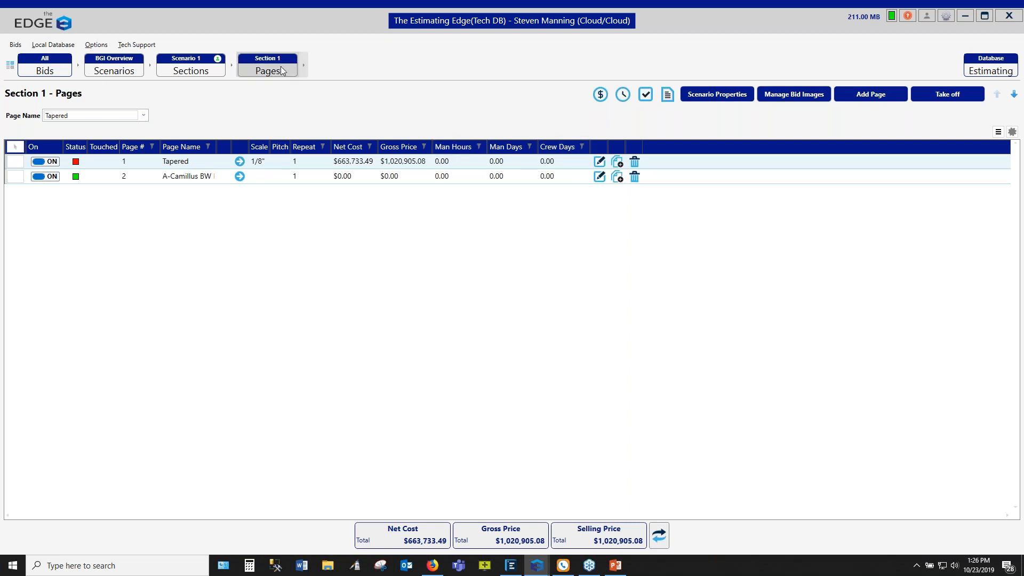
right_click(662, 163)
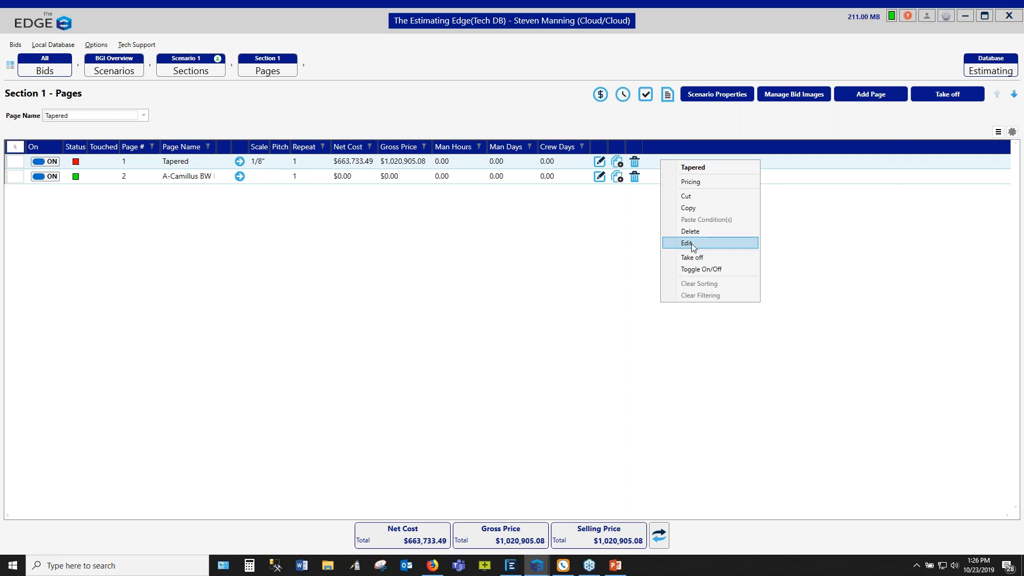
left_click(599, 163)
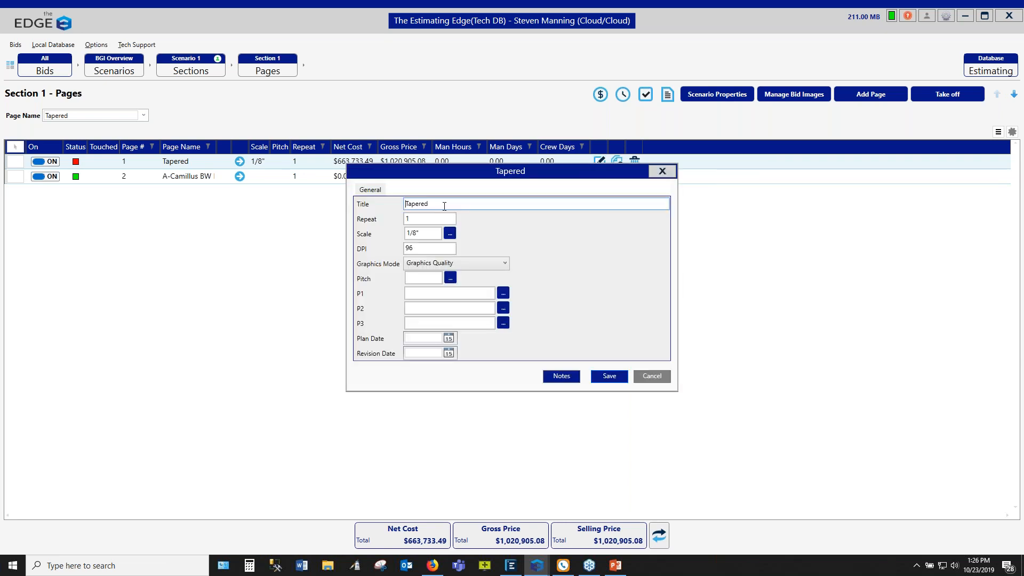
double_click(445, 205)
left_click(657, 379)
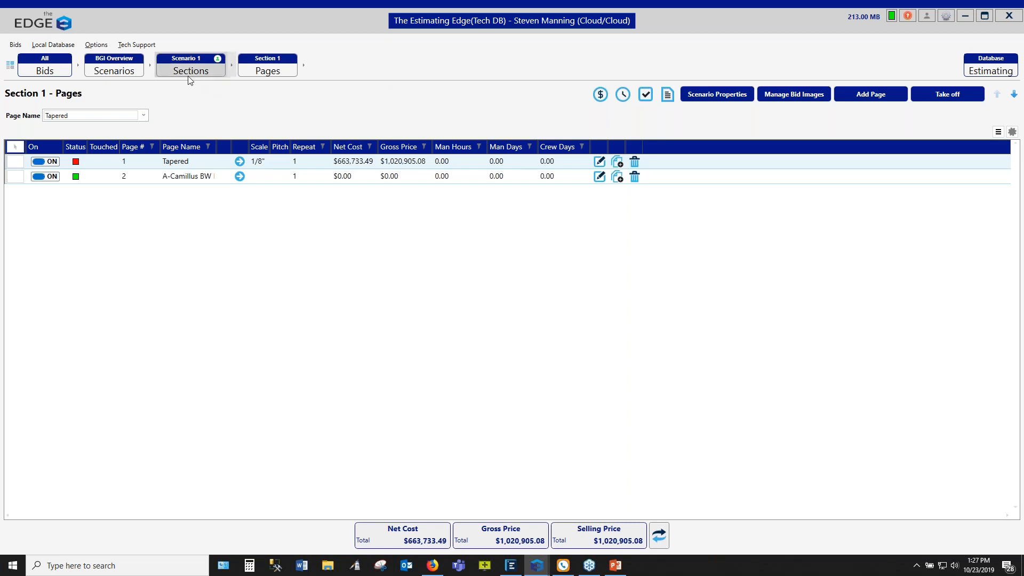
- Return to the bid's images in the Bid Image Manager and view the editable description of Deskew.TIFF
left_click(795, 94)
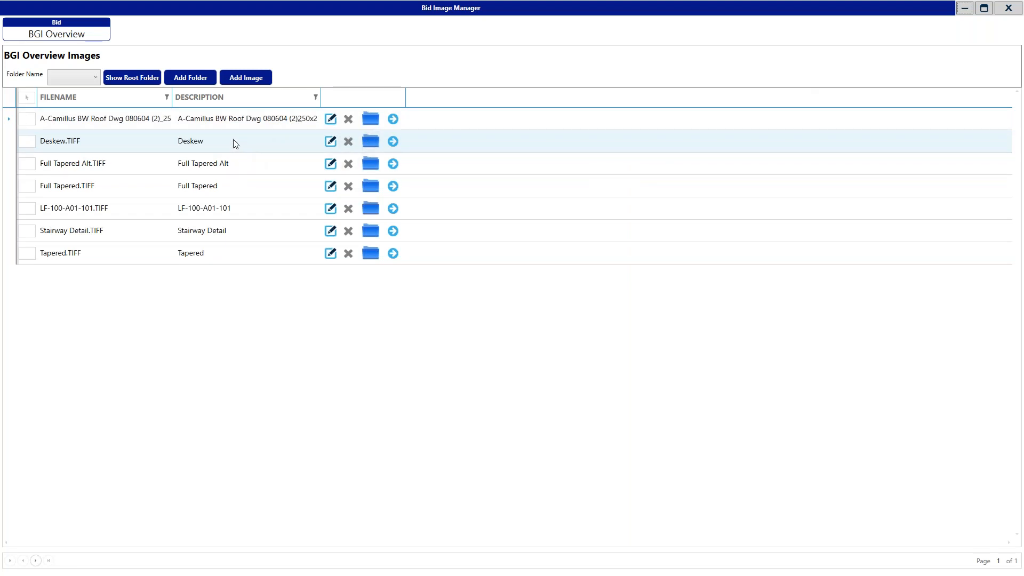
left_click(331, 141)
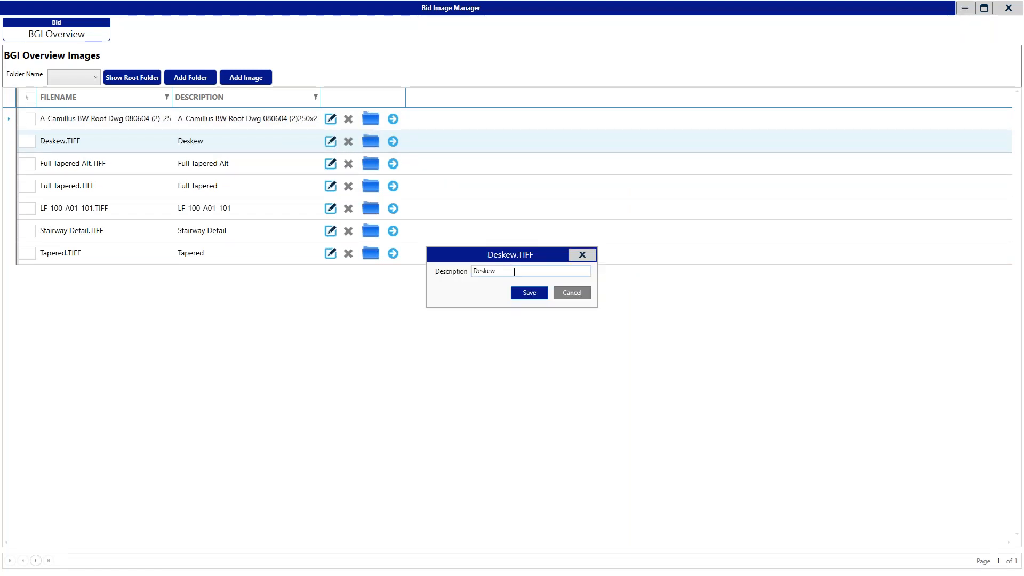
left_click(575, 292)
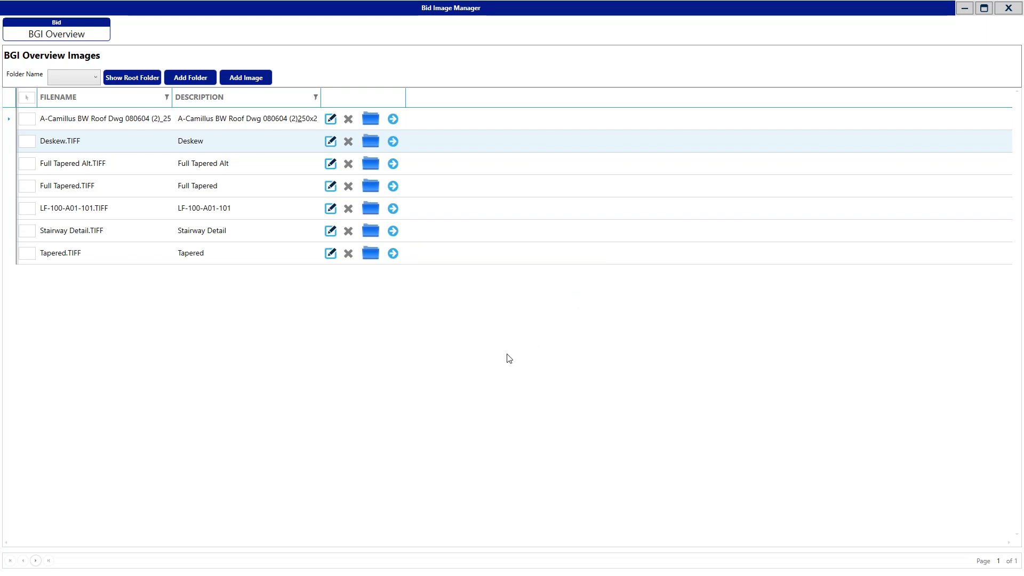